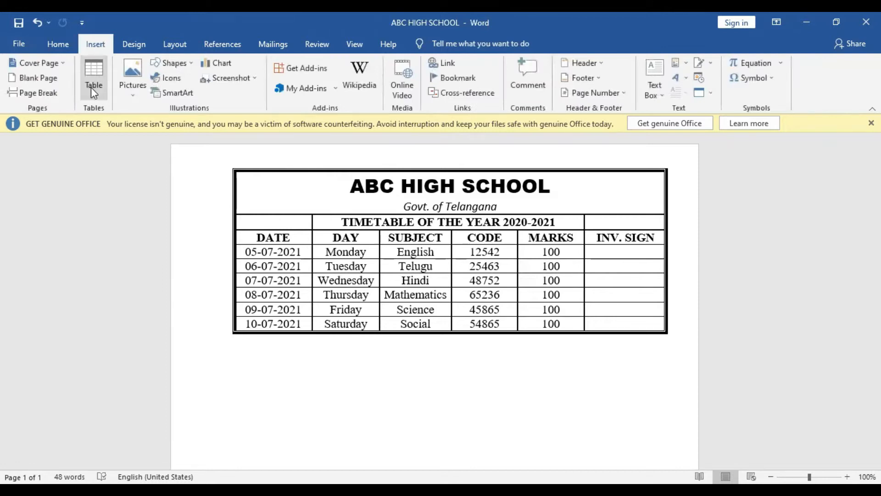
# - Insert a one-cell table below the timetable and copy the heading "ABC HIGH SCHOOL" into it from the upper table
pyautogui.click(93, 90)
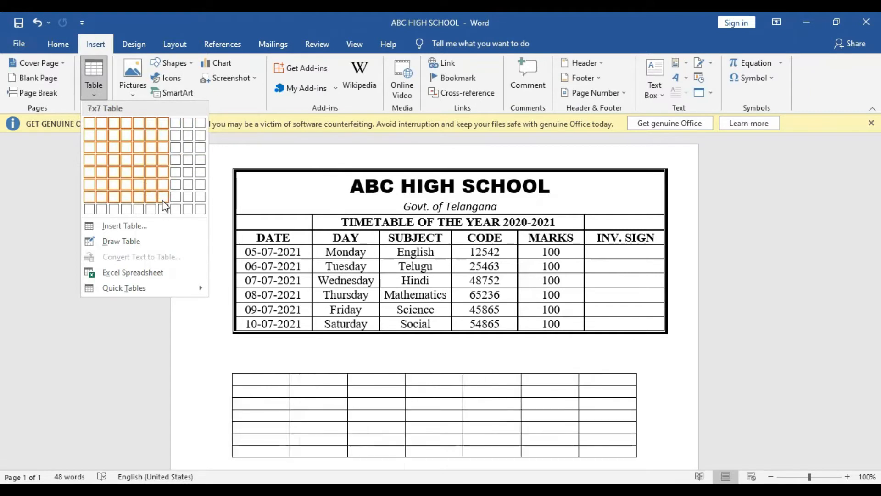
pyautogui.click(91, 128)
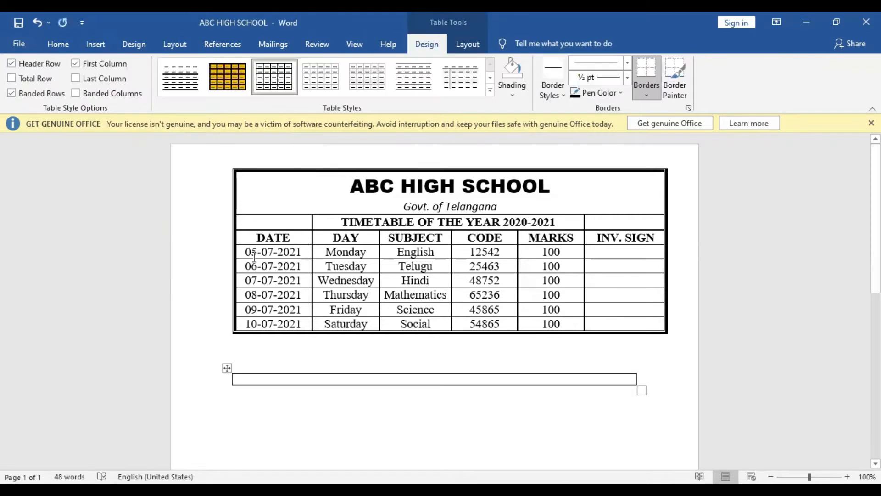
pyautogui.moveTo(368, 195); pyautogui.dragTo(506, 180)
pyautogui.hotkey('ctrl', 'c')
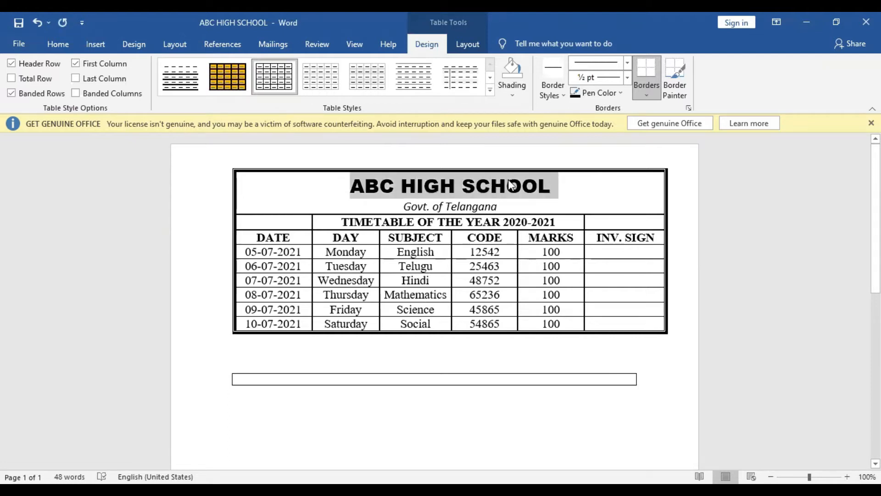
pyautogui.click(307, 378)
pyautogui.hotkey('ctrl', 'v')
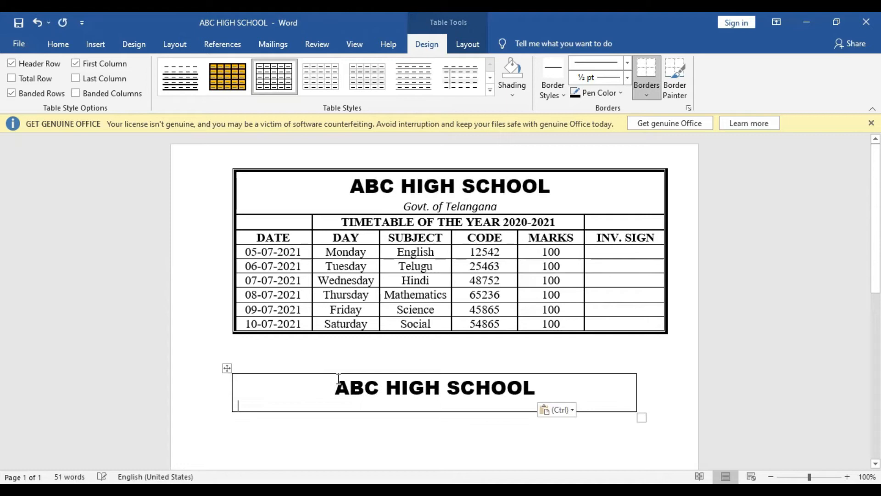
# - Copy the line "Govt. of Telangana" from the upper table beneath the new table's heading and remove the extra blank line
pyautogui.moveTo(398, 204); pyautogui.dragTo(490, 197)
pyautogui.hotkey('ctrl', 'c')
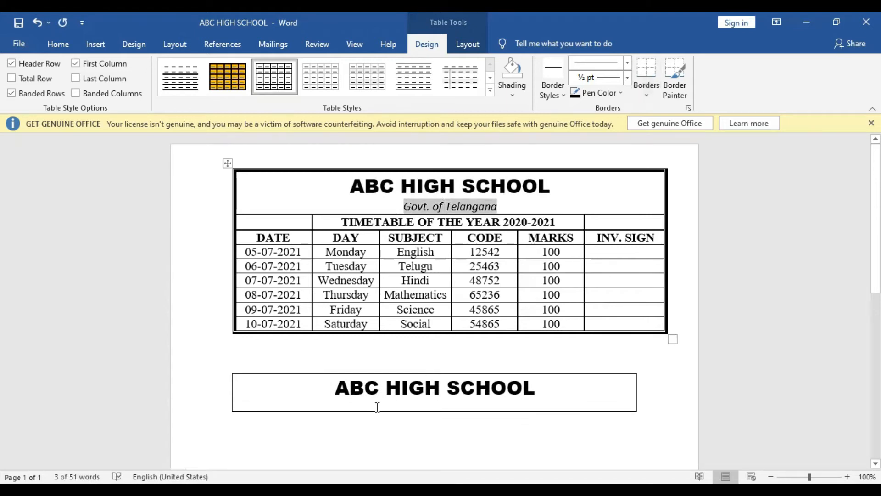
pyautogui.click(547, 386)
pyautogui.press('Return')
pyautogui.hotkey('ctrl', 'v')
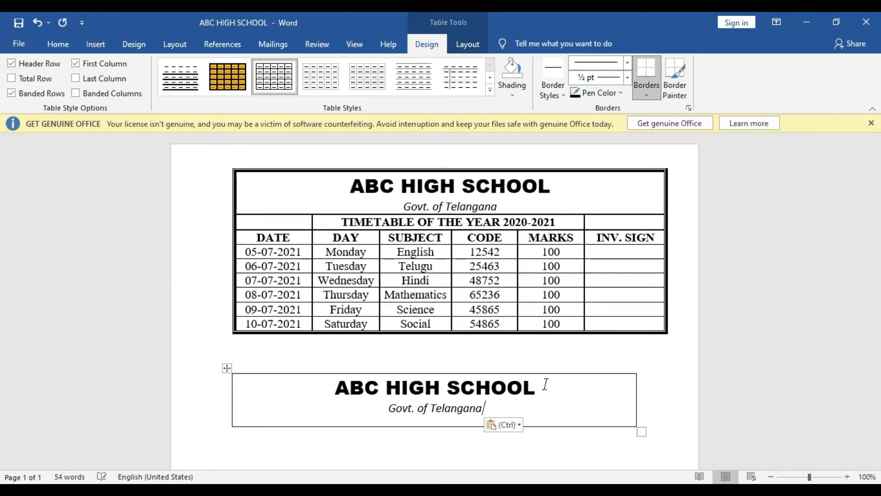
pyautogui.press('Delete')
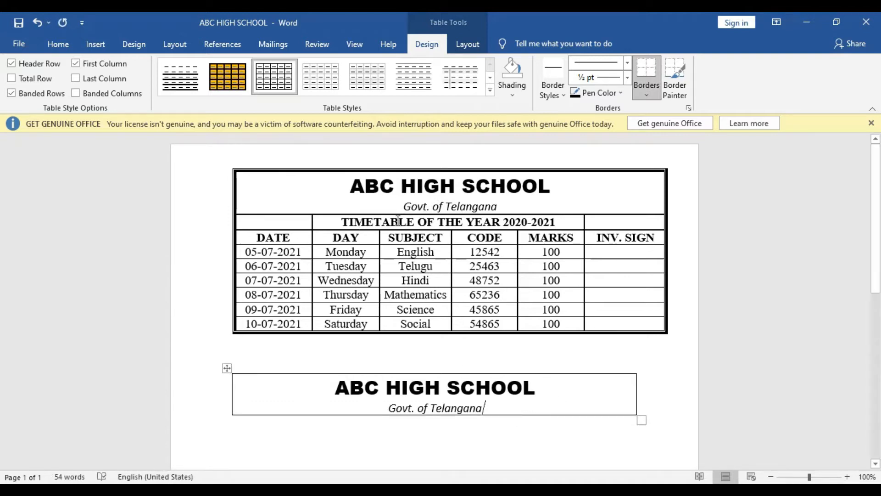
# - Add a second row to the new table and widen the table to match the width of the upper timetable
pyautogui.click(653, 407)
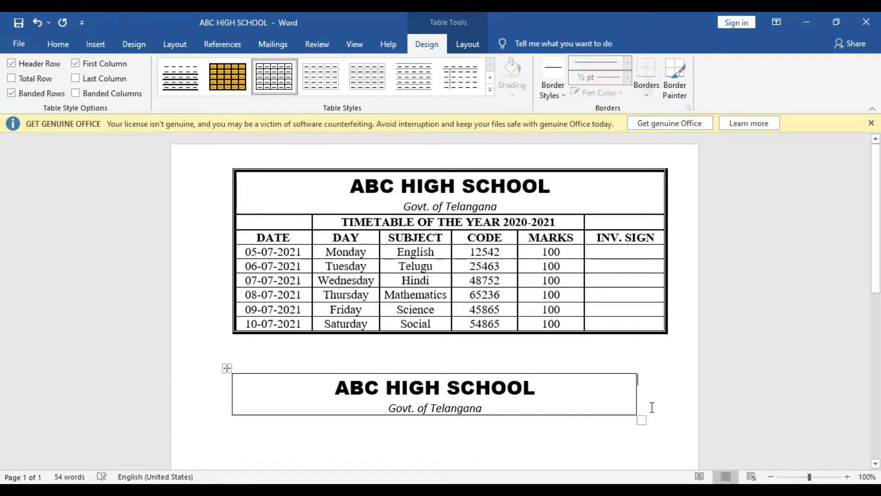
pyautogui.press('Return')
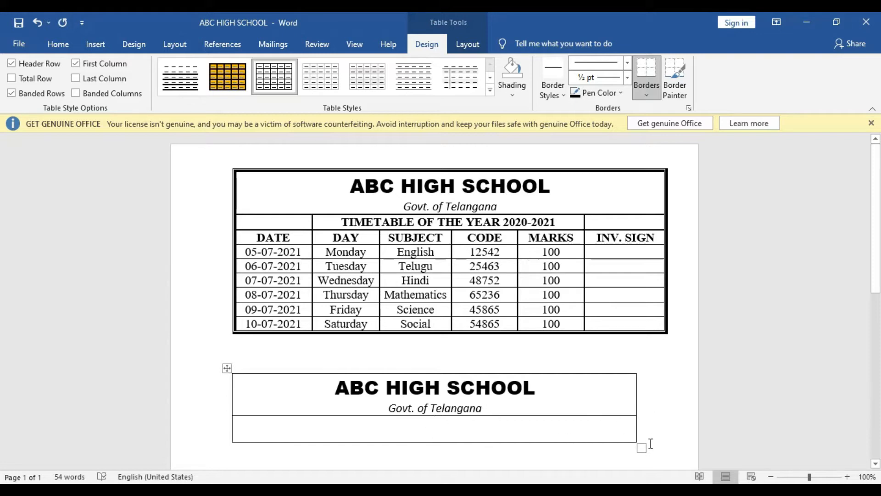
pyautogui.moveTo(642, 448); pyautogui.dragTo(668, 435)
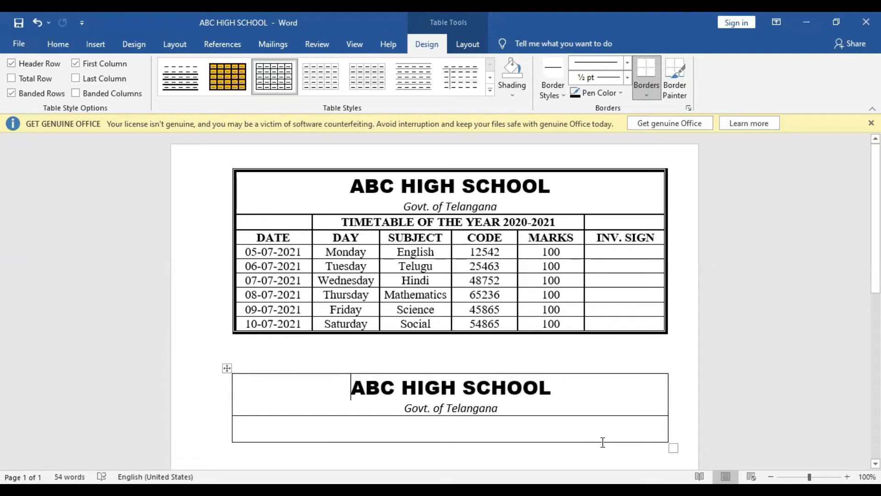
# - Try to copy the timetable title from the upper table into the new second row, and undo the paste
pyautogui.moveTo(599, 440); pyautogui.dragTo(437, 439)
pyautogui.click(433, 432)
pyautogui.moveTo(342, 222)
pyautogui.mouseDown()
pyautogui.moveTo(514, 186)
pyautogui.moveTo(517, 224)
pyautogui.mouseUp()
pyautogui.hotkey('ctrl', 'c')
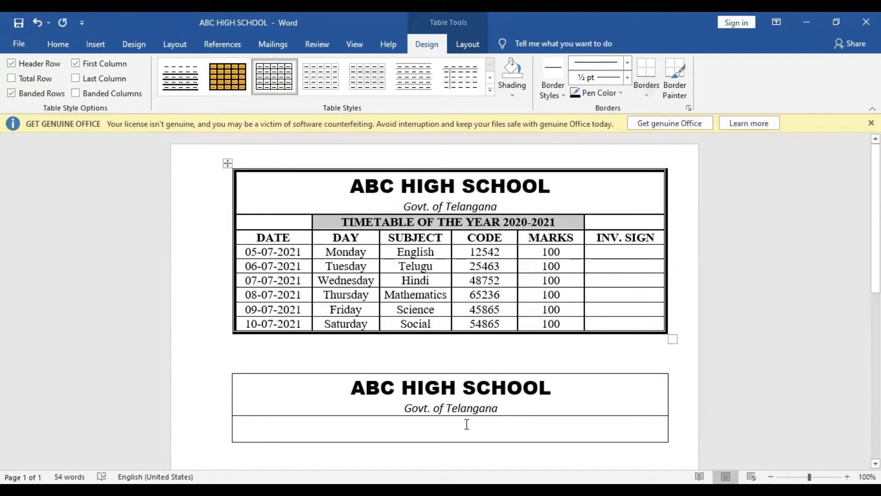
pyautogui.click(466, 423)
pyautogui.hotkey('ctrl', 'v')
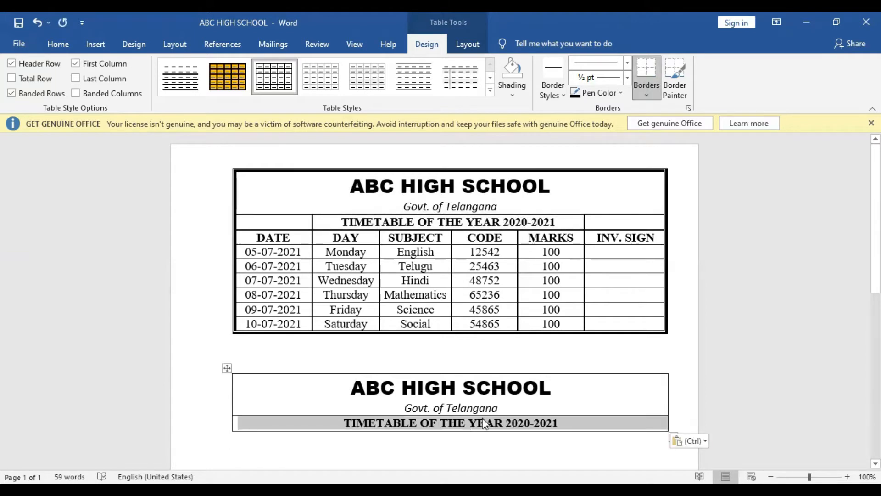
pyautogui.click(479, 421)
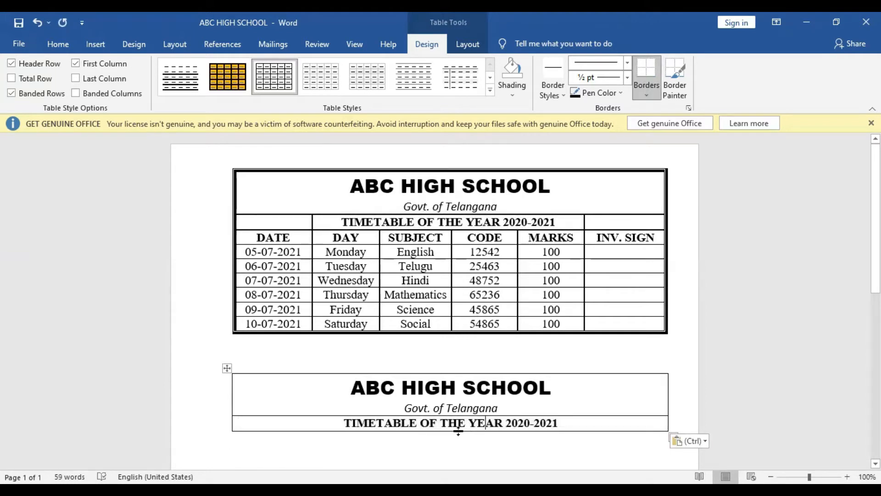
pyautogui.hotkey('ctrl', 'z')
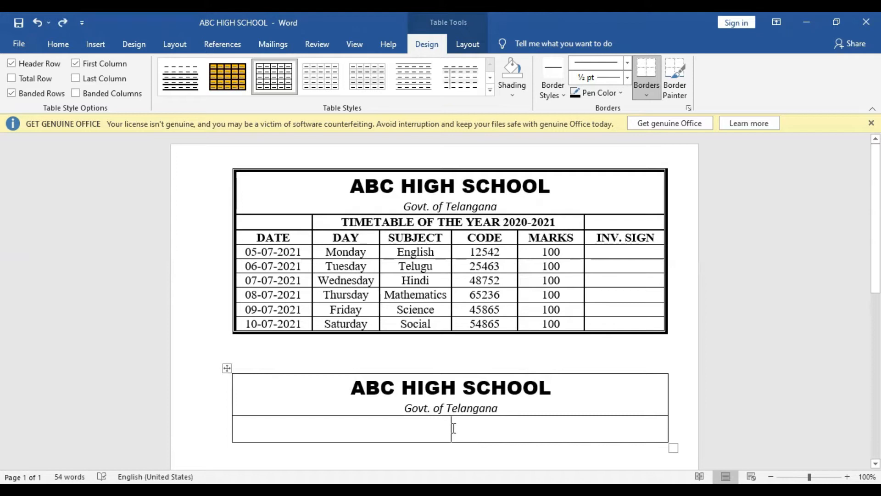
# - Enter the title "TIME TABLE OF THE YEAR 2020-2021" in the new table's second row
pyautogui.write('TIME TABLE')
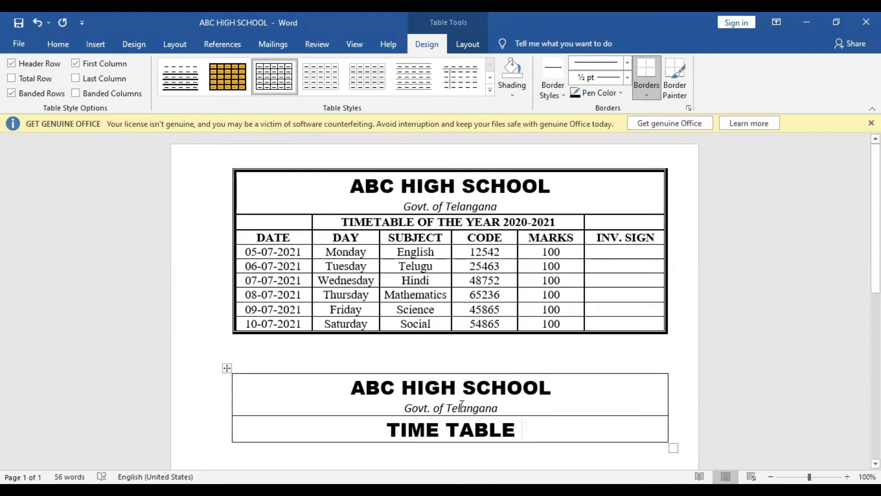
pyautogui.write('OF T')
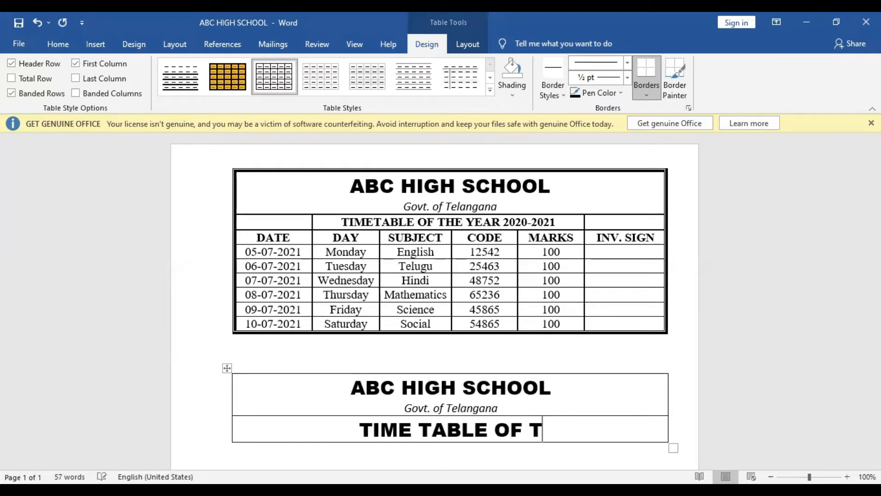
pyautogui.write('HE YEAR')
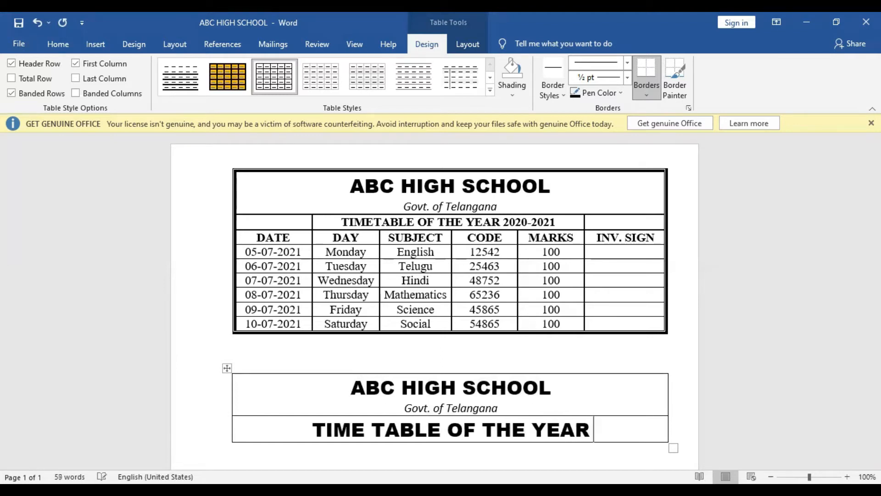
pyautogui.write(' 2020-2021')
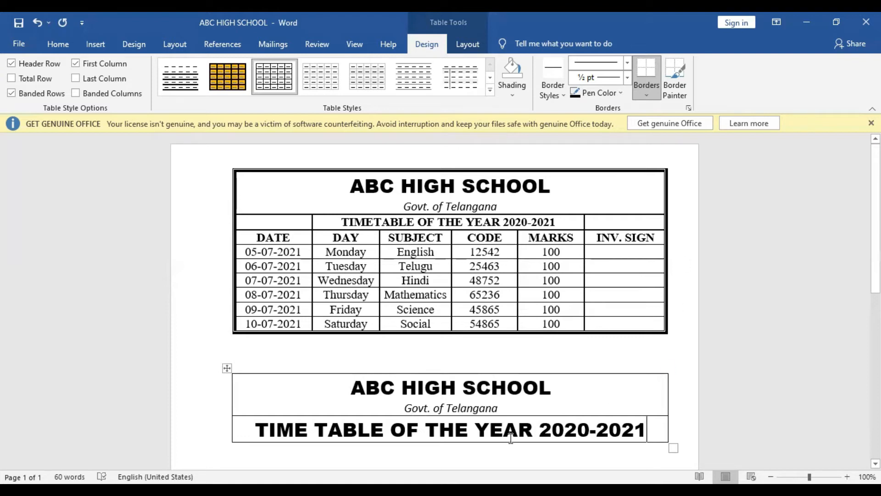
# - Apply the upper table's title formatting to the new "TIME TABLE OF THE YEAR 2020-2021" line with Format Painter
pyautogui.click(453, 223)
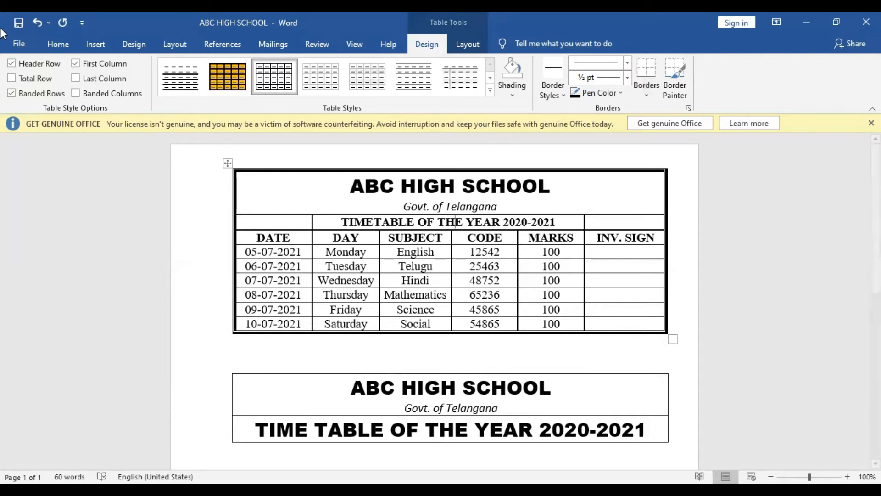
pyautogui.click(62, 47)
pyautogui.click(49, 91)
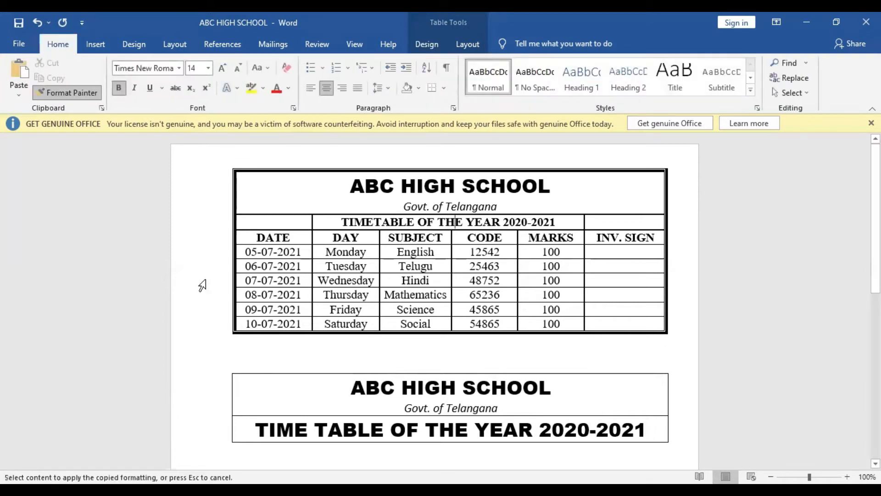
pyautogui.moveTo(253, 427)
pyautogui.mouseDown()
pyautogui.moveTo(508, 406)
pyautogui.moveTo(603, 432)
pyautogui.mouseUp()
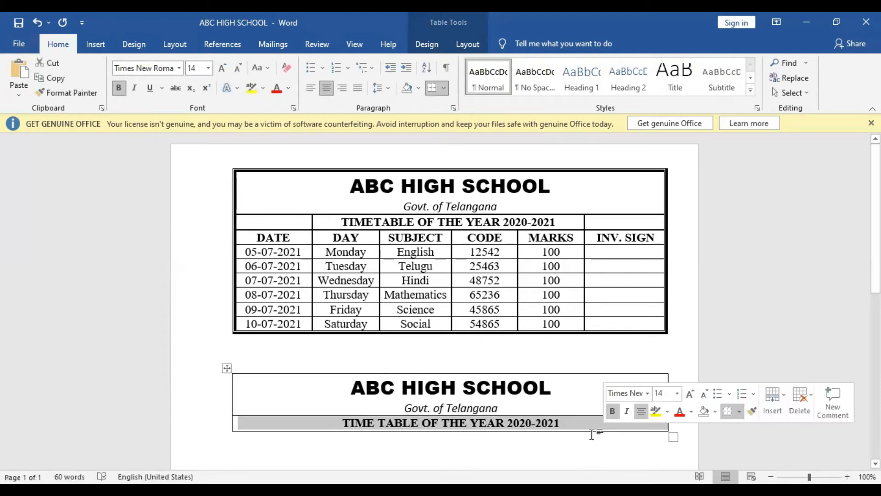
pyautogui.click(572, 429)
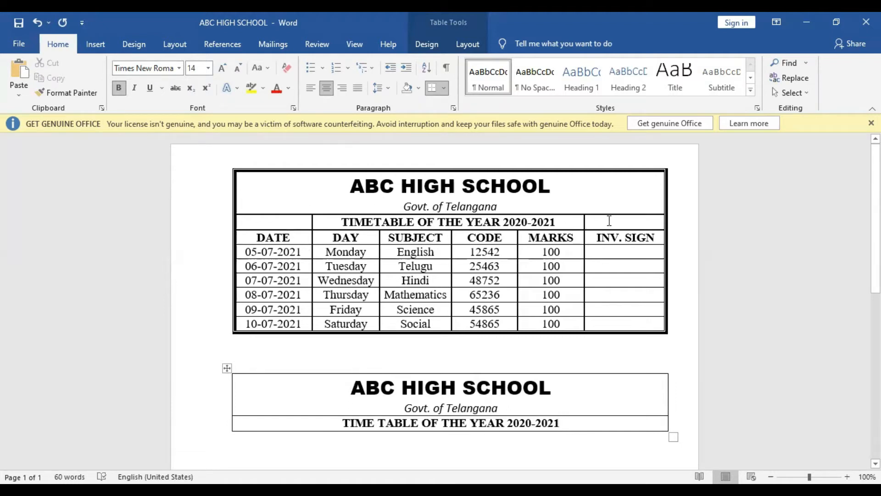
# - Split the new table's title row into 3 columns and 1 row
pyautogui.click(468, 44)
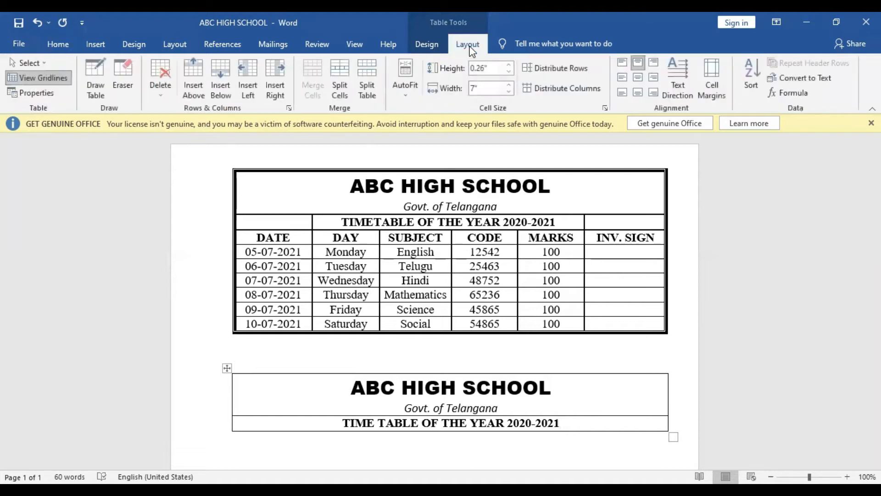
pyautogui.click(341, 89)
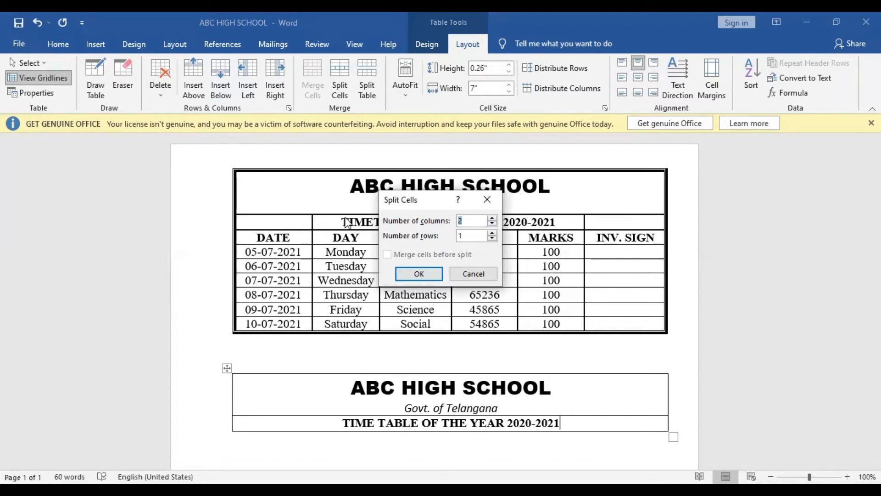
pyautogui.click(493, 218)
pyautogui.click(419, 273)
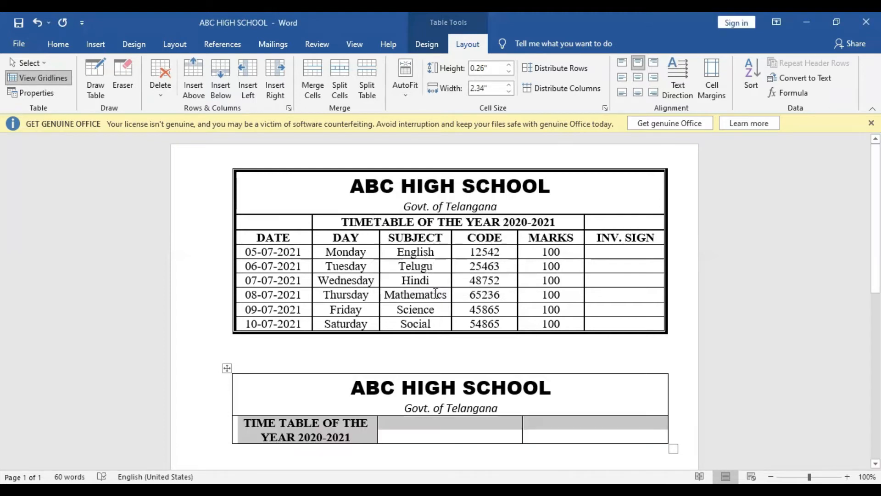
# - Move the text "TIME TABLE OF THE YEAR 2020-2021" from the first cell of the split row to the middle cell
pyautogui.moveTo(362, 442); pyautogui.dragTo(246, 426)
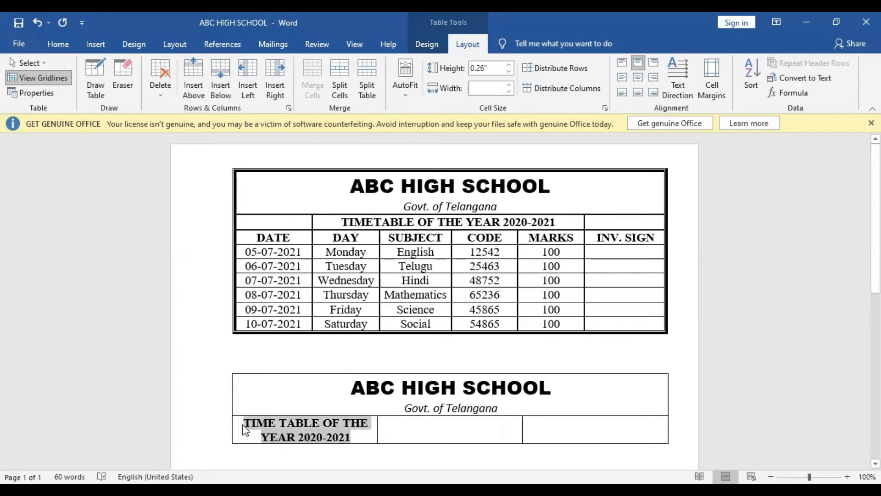
pyautogui.press('Delete')
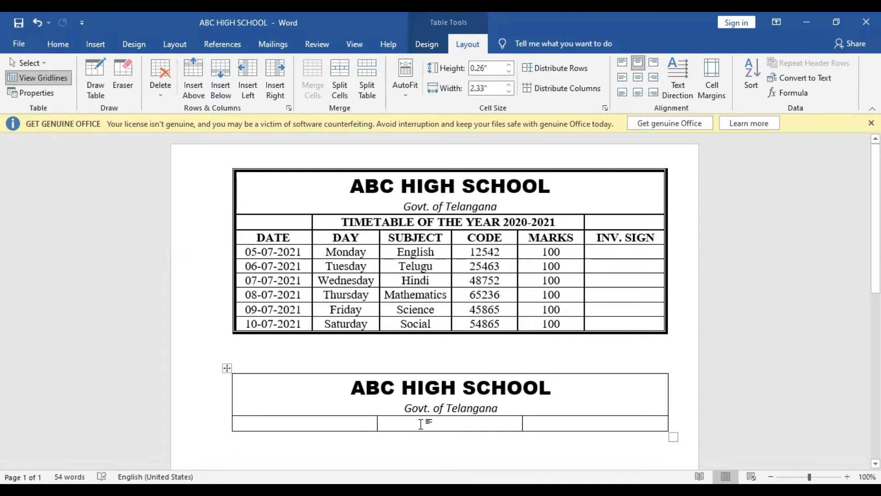
pyautogui.click(420, 423)
pyautogui.hotkey('ctrl', 'v')
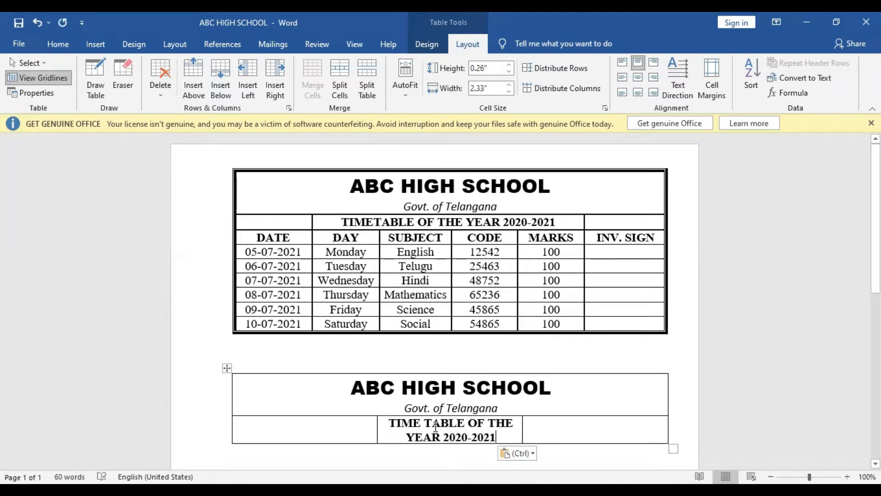
# - Widen the middle title cell so its side borders line up with the upper timetable and the title fits on one line
pyautogui.click(376, 425)
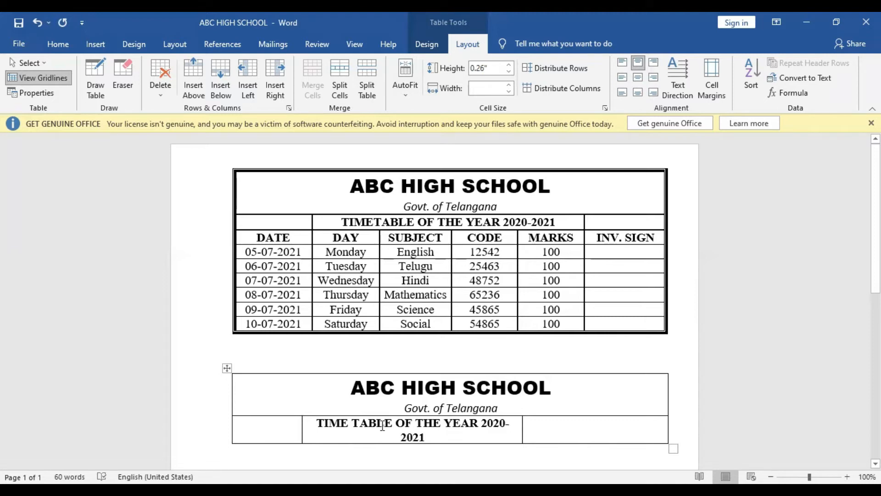
pyautogui.doubleClick(302, 431)
pyautogui.moveTo(303, 426); pyautogui.dragTo(313, 433)
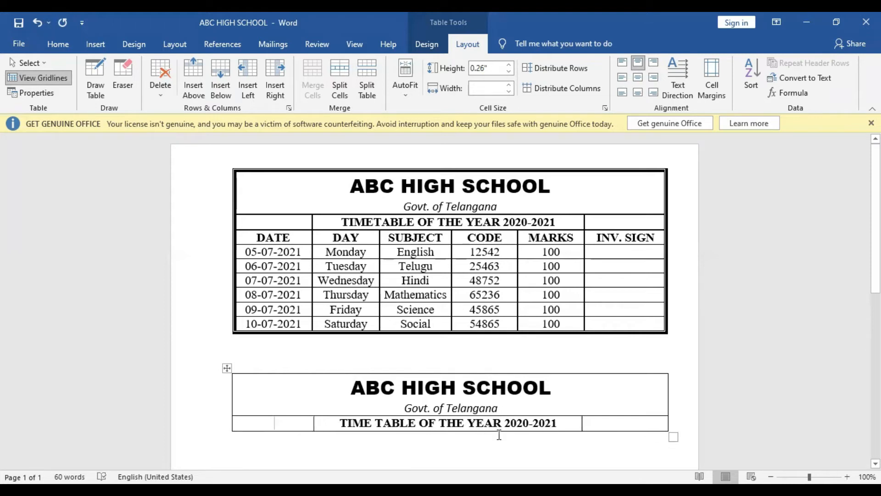
# - Add a row below the title row and split its first cell into 6 columns and 7 rows
pyautogui.click(671, 422)
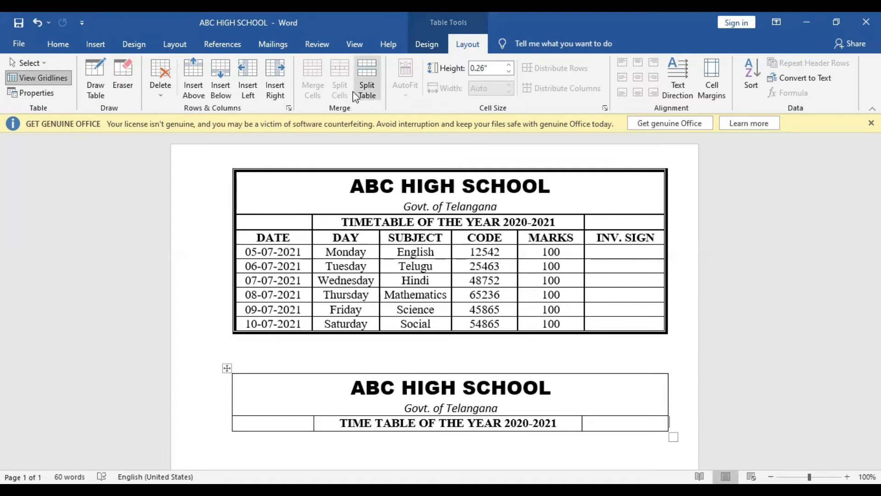
pyautogui.press('Return')
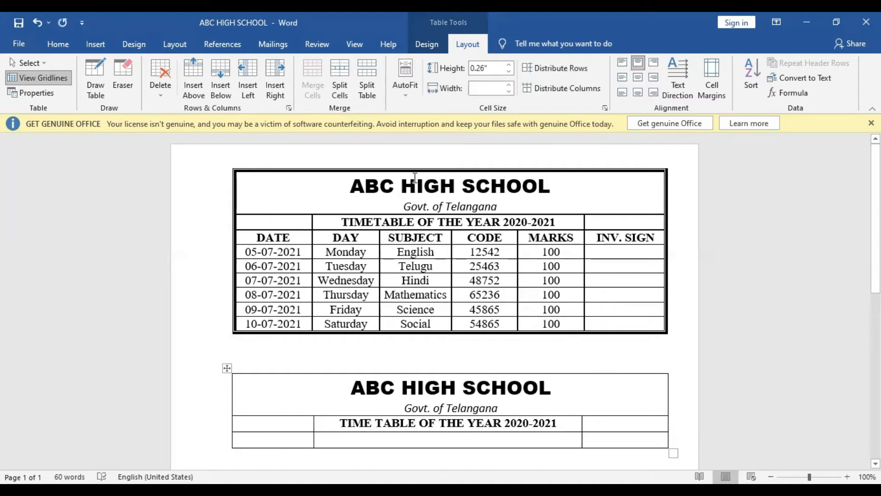
pyautogui.click(334, 91)
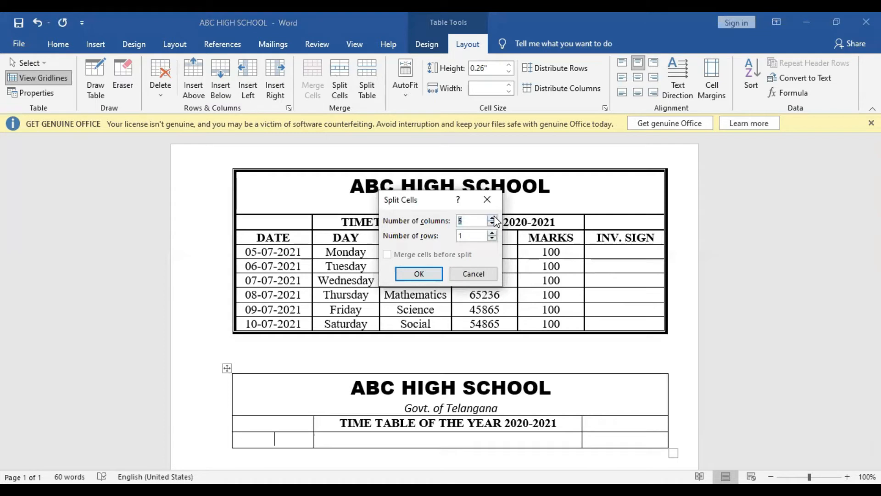
pyautogui.click(493, 233)
pyautogui.click(493, 233)
pyautogui.click(493, 233)
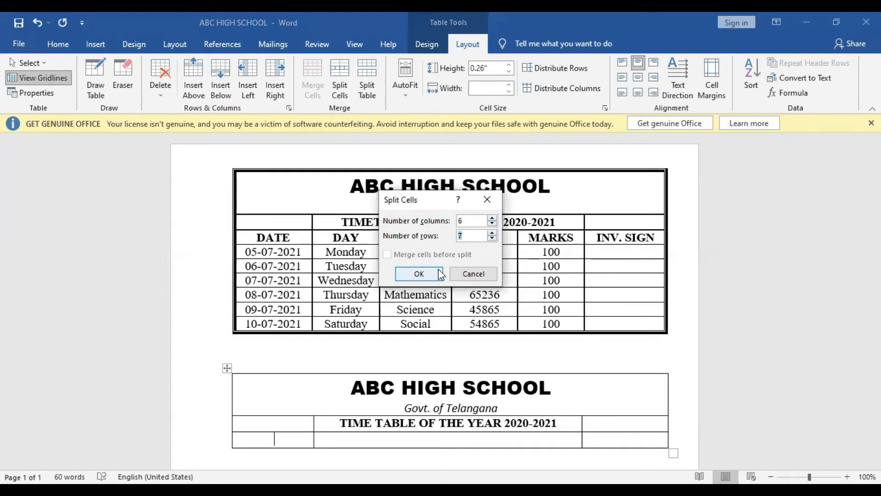
pyautogui.click(419, 274)
pyautogui.scroll(-3, 344, 337)
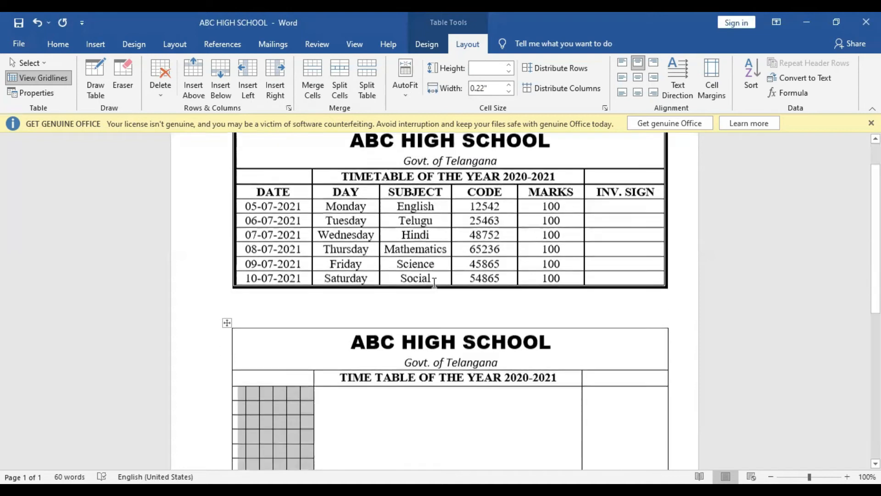
# - Undo the first-cell split, then split the whole row below the title into 6 columns and 7 rows, merging cells before the split
pyautogui.hotkey('ctrl', 'z')
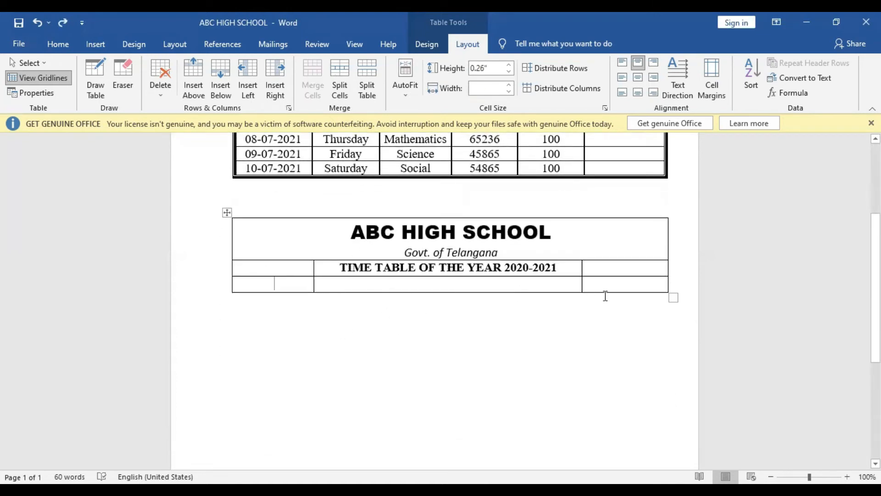
pyautogui.click(639, 269)
pyautogui.moveTo(303, 285); pyautogui.dragTo(610, 290)
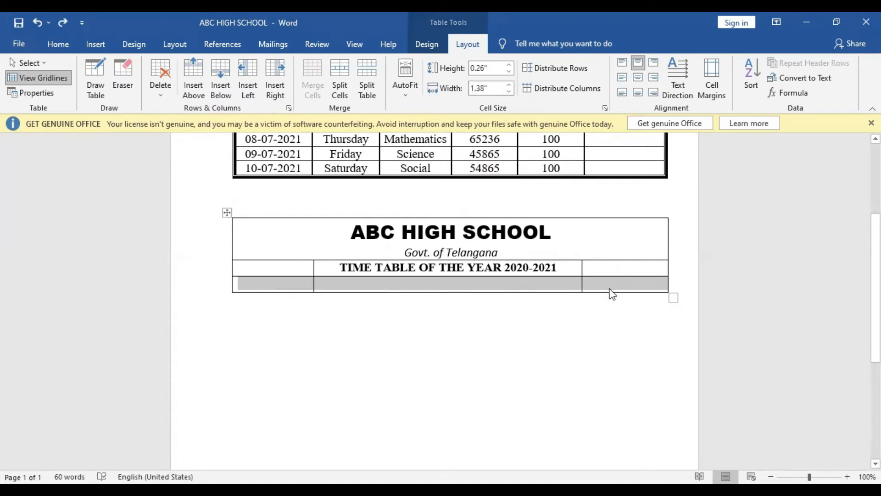
pyautogui.click(347, 87)
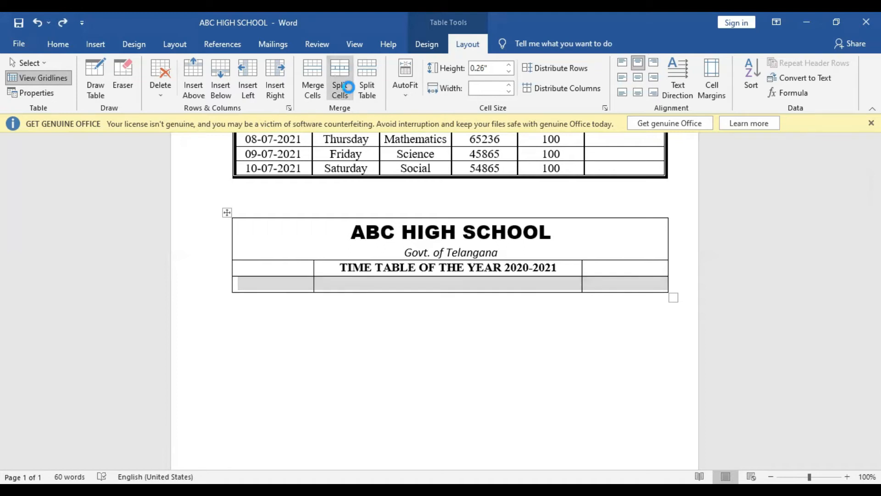
pyautogui.click(495, 232)
pyautogui.click(495, 232)
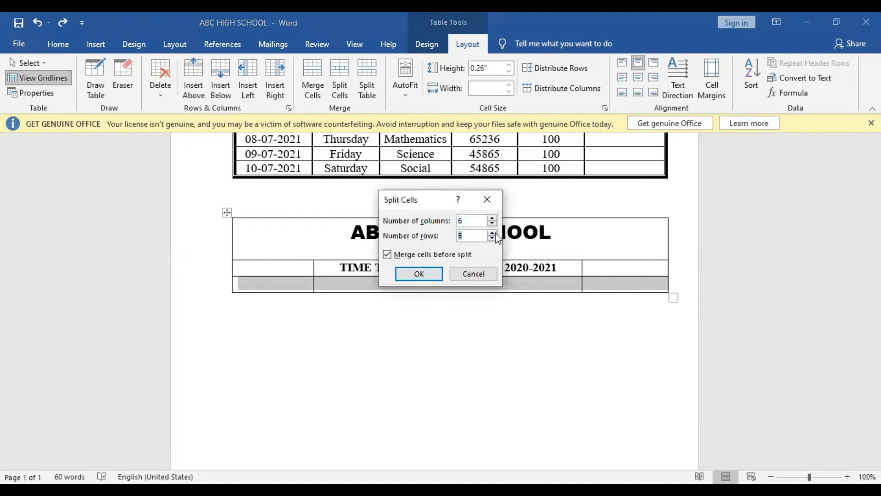
pyautogui.click(495, 233)
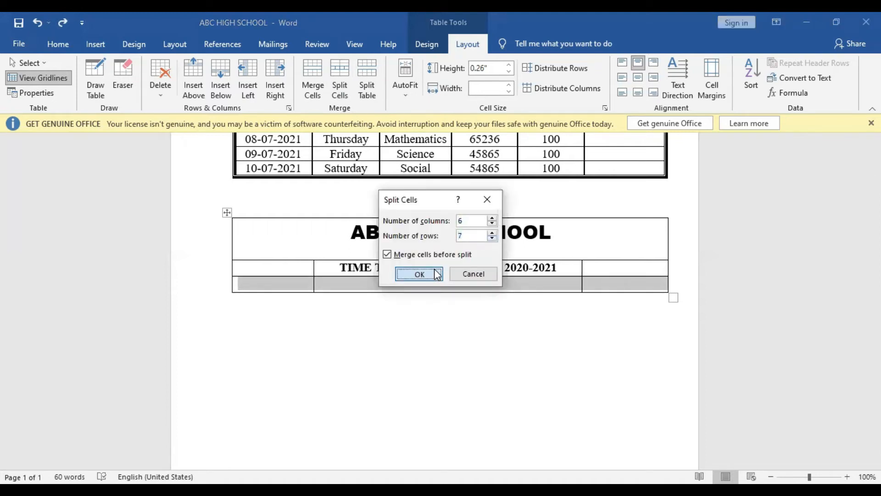
pyautogui.click(436, 274)
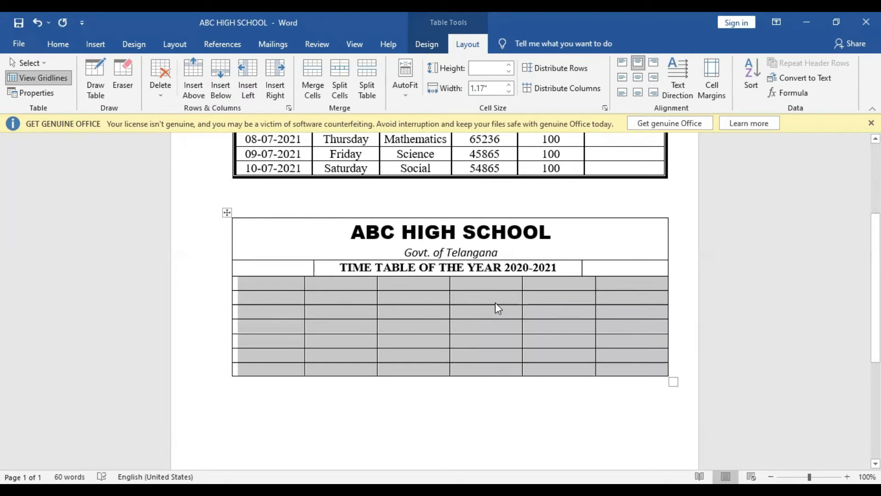
pyautogui.click(465, 312)
# - Enter the column headings DATE, DAY, `SUBJECT, CODE and MARKS in the first row below the new table's title
pyautogui.click(295, 285)
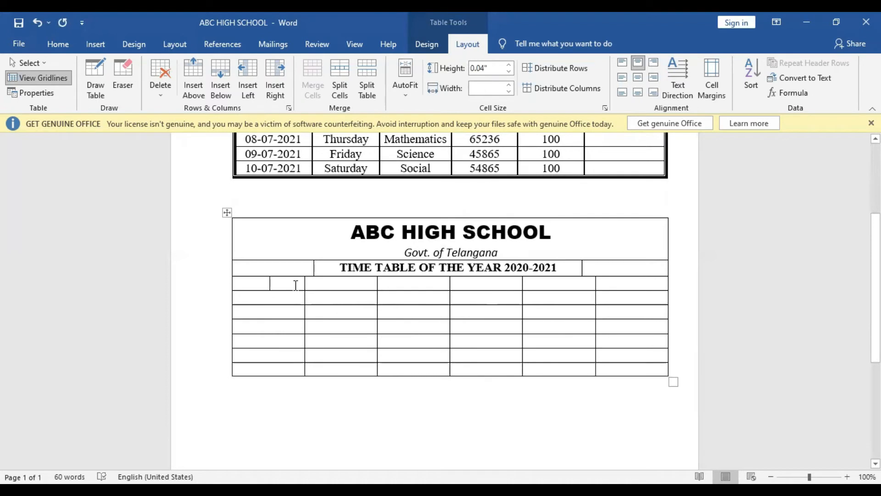
pyautogui.scroll(4, 295, 286)
pyautogui.write('DATE')
pyautogui.press('Tab')
pyautogui.write('DAY')
pyautogui.press('Tab')
pyautogui.write('`SUBJECT')
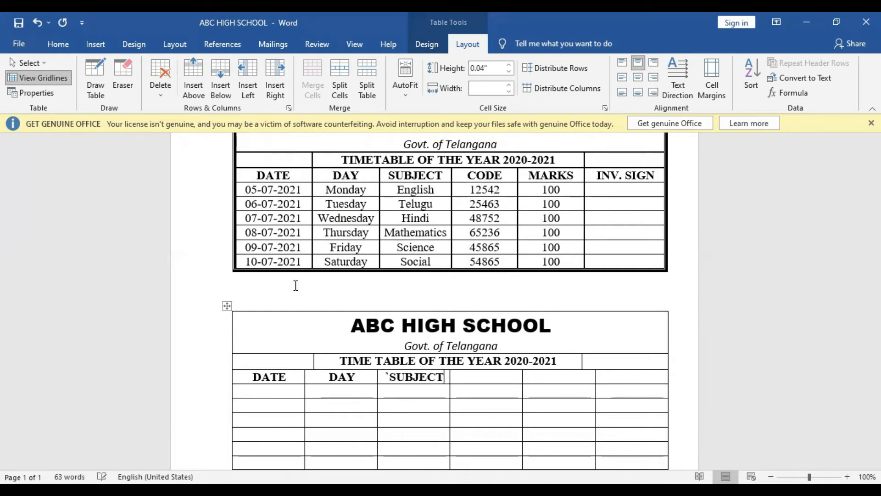
pyautogui.press('Tab')
pyautogui.write('CODE')
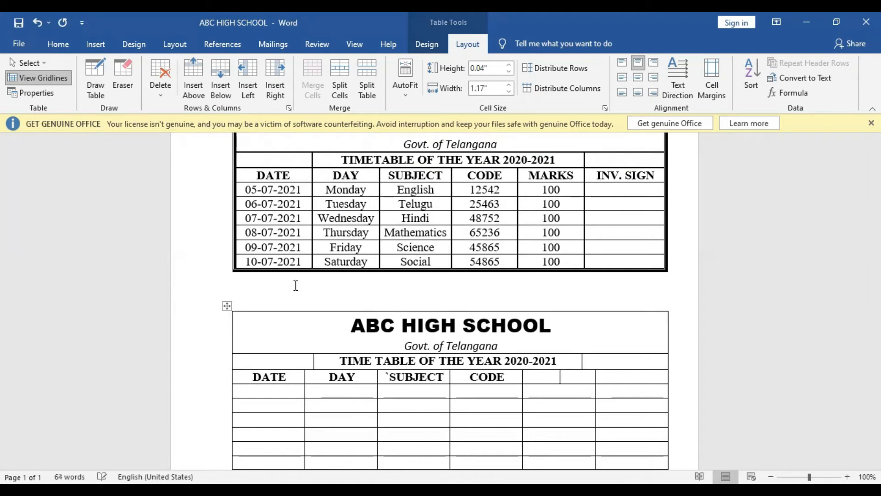
pyautogui.press('Tab')
pyautogui.write('MARKS')
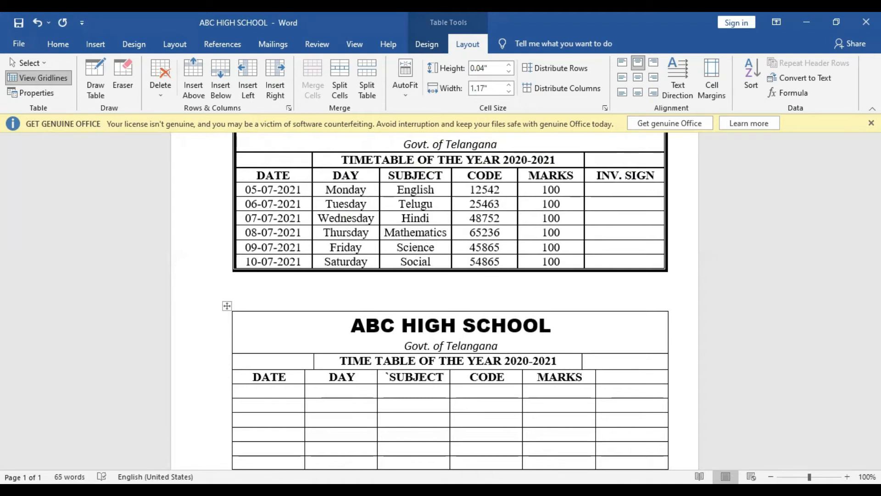
# - Enter INV.SIGN as the last column heading of the new table, correcting the mistyped punctuation
pyautogui.press('Tab')
pyautogui.write('INV> SIGN')
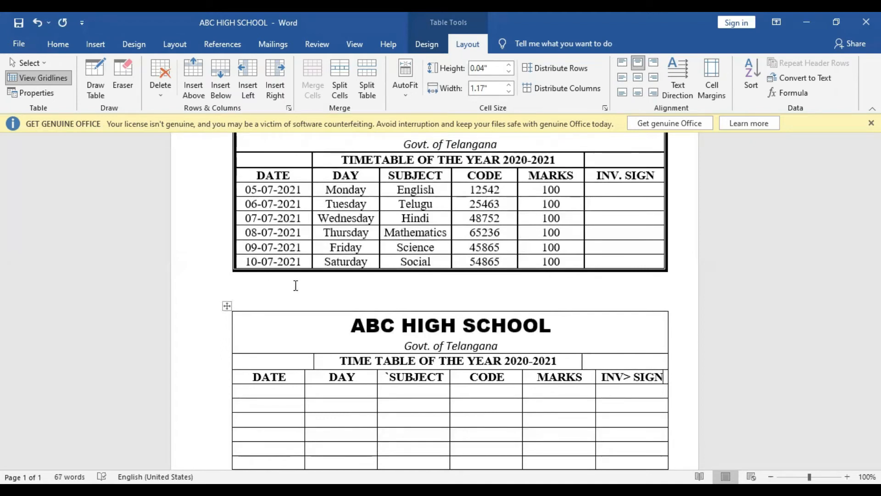
pyautogui.press('Left')
pyautogui.press('Left')
pyautogui.press('BackSpace')
pyautogui.press('BackSpace')
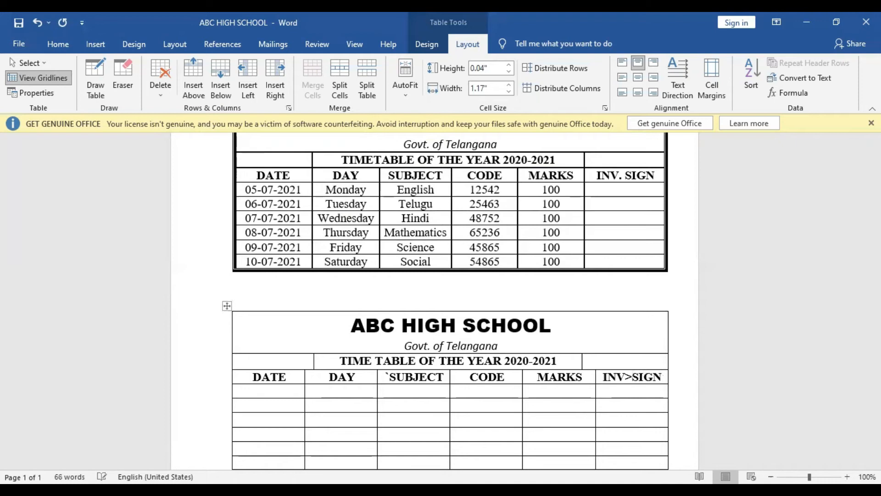
pyautogui.write('.')
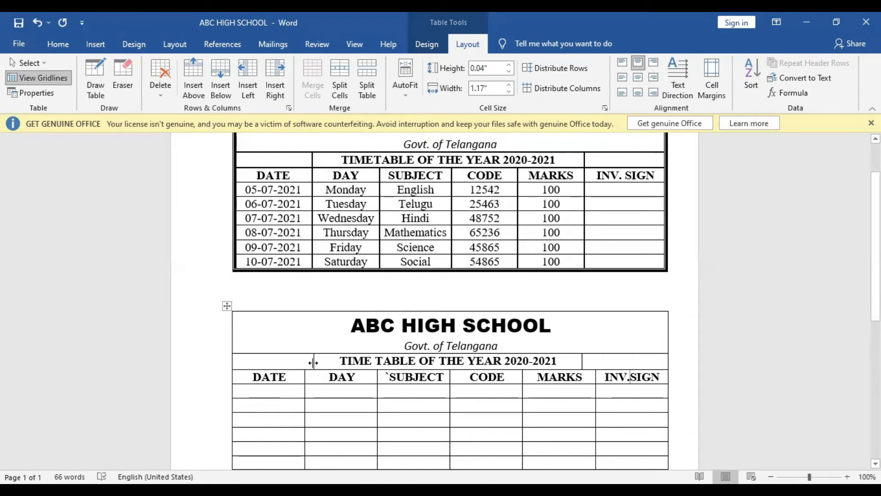
# - Align the side borders of the new table's title cell with the outer edges of the DAY and MARKS columns
pyautogui.moveTo(311, 366); pyautogui.dragTo(305, 366)
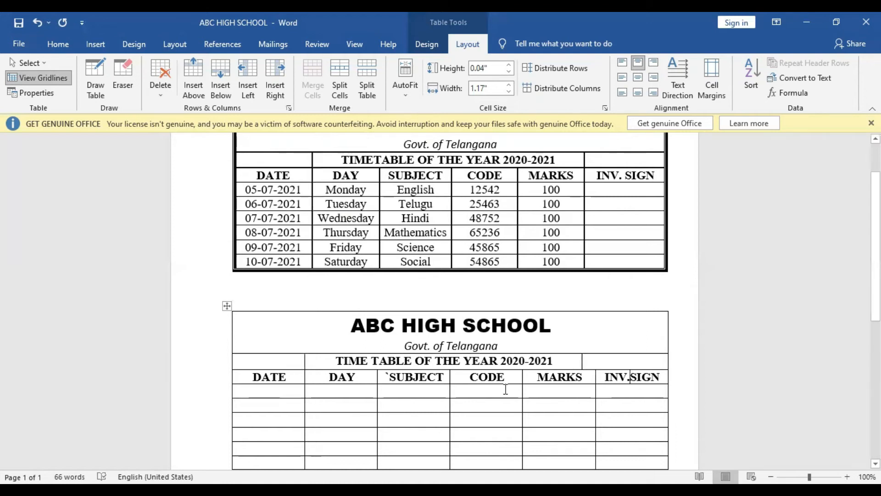
pyautogui.scroll(-1, 505, 388)
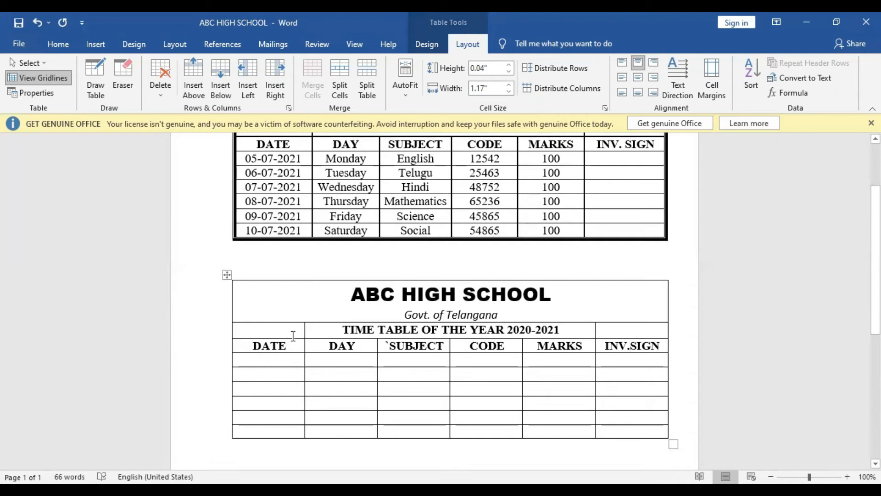
# - Copy the six dates and the weekdays Monday to Saturday from the upper timetable into the new table's DATE and DAY columns
pyautogui.moveTo(242, 156); pyautogui.dragTo(299, 228)
pyautogui.hotkey('ctrl', 'c')
pyautogui.click(280, 359)
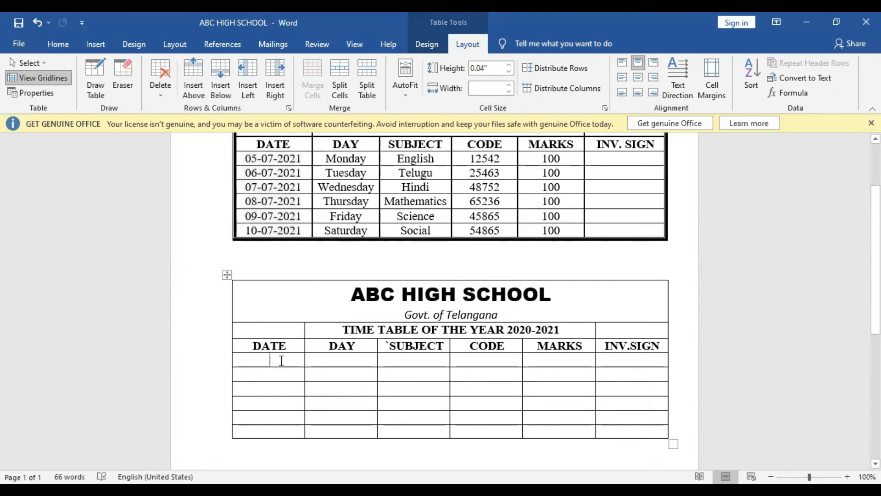
pyautogui.hotkey('ctrl', 'v')
pyautogui.moveTo(329, 159); pyautogui.dragTo(372, 230)
pyautogui.hotkey('ctrl', 'c')
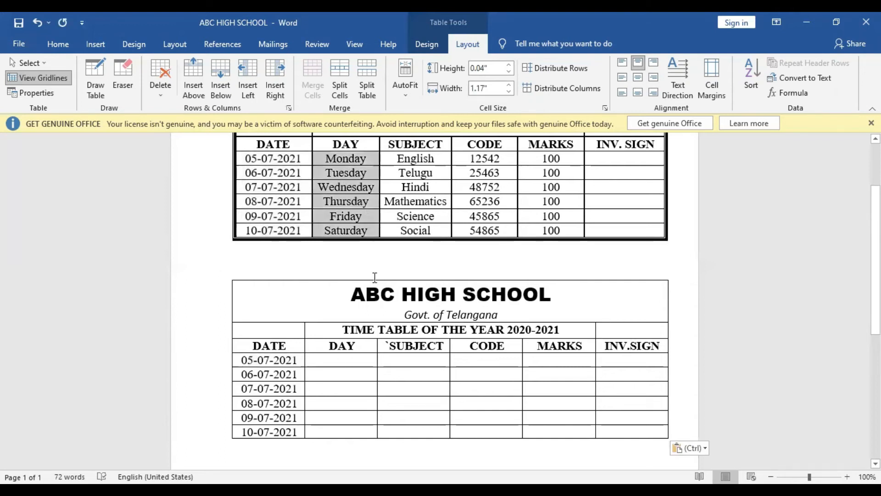
pyautogui.click(347, 360)
pyautogui.hotkey('ctrl', 'v')
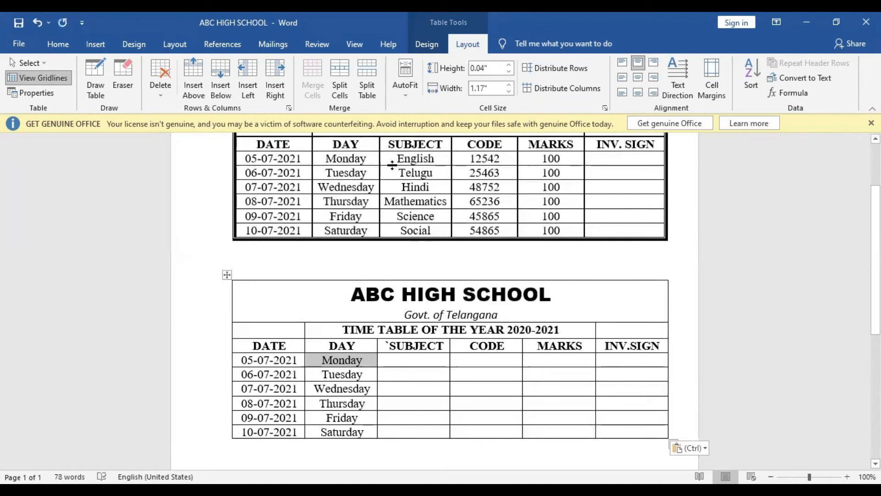
# - Copy the six subjects and their codes from the upper timetable into the matching columns of the new table
pyautogui.moveTo(396, 162); pyautogui.dragTo(430, 236)
pyautogui.hotkey('ctrl', 'c')
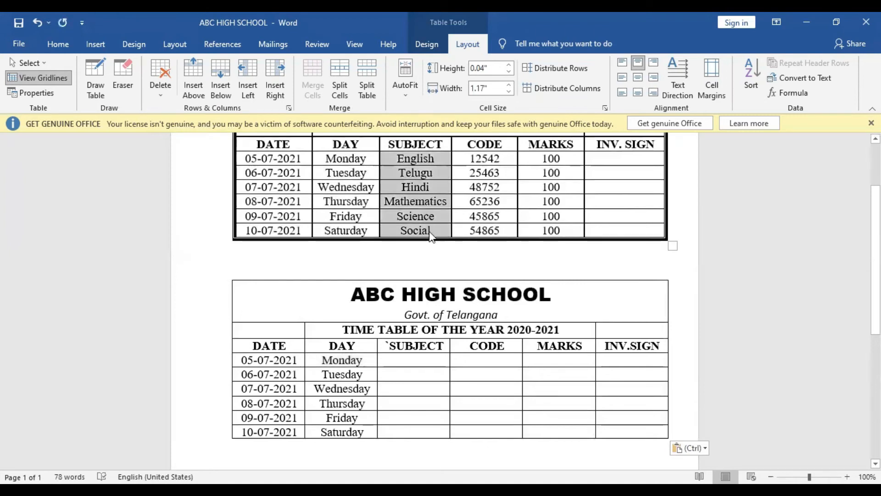
pyautogui.click(407, 360)
pyautogui.hotkey('ctrl', 'v')
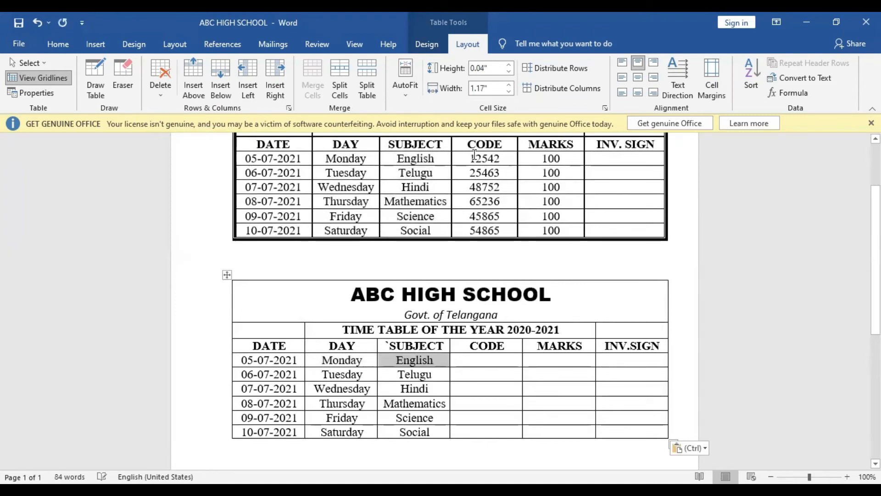
pyautogui.moveTo(468, 161); pyautogui.dragTo(496, 231)
pyautogui.hotkey('ctrl', 'c')
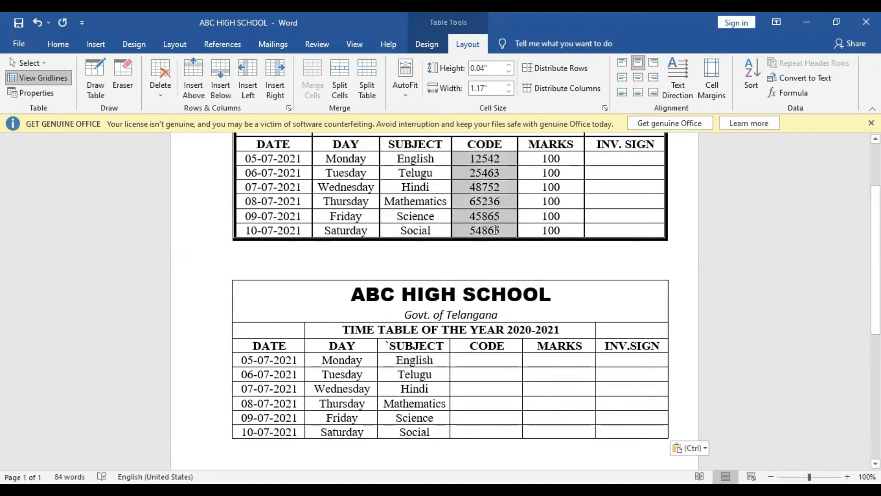
pyautogui.click(485, 358)
pyautogui.hotkey('ctrl', 'v')
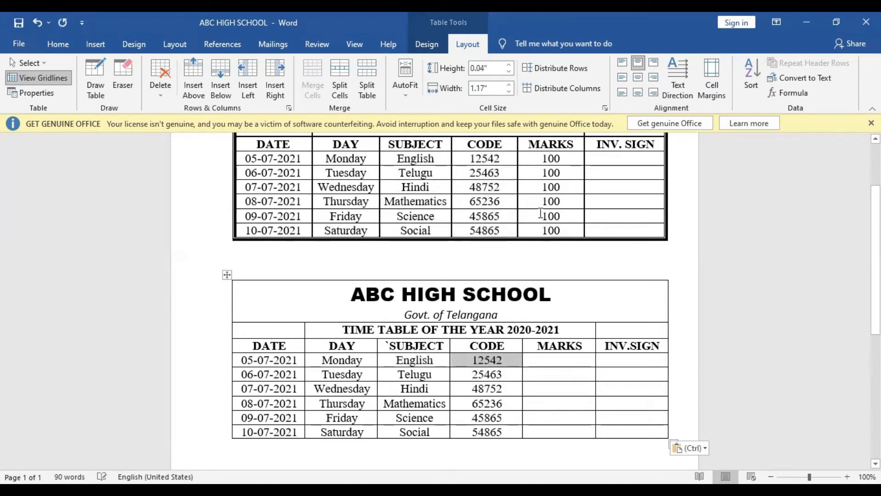
# - Copy the six marks values from the upper timetable into the new table's MARKS column
pyautogui.moveTo(541, 161); pyautogui.dragTo(560, 224)
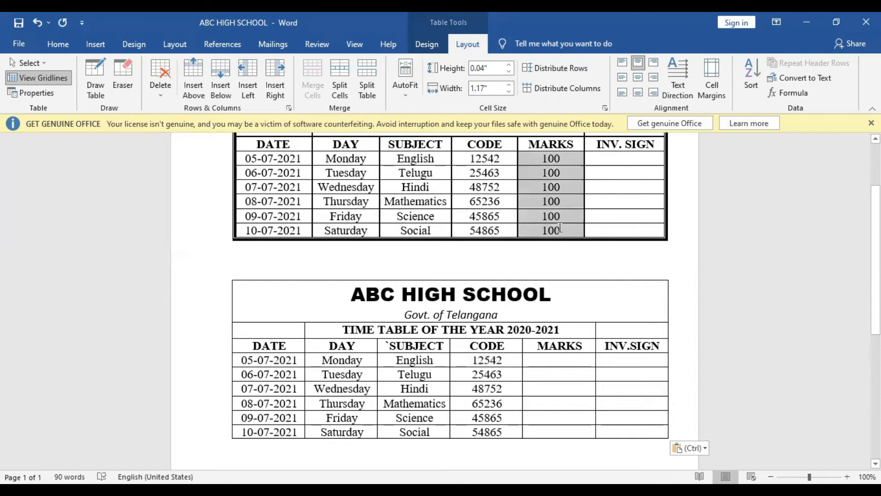
pyautogui.hotkey('ctrl', 'c')
pyautogui.click(545, 358)
pyautogui.hotkey('ctrl', 'v')
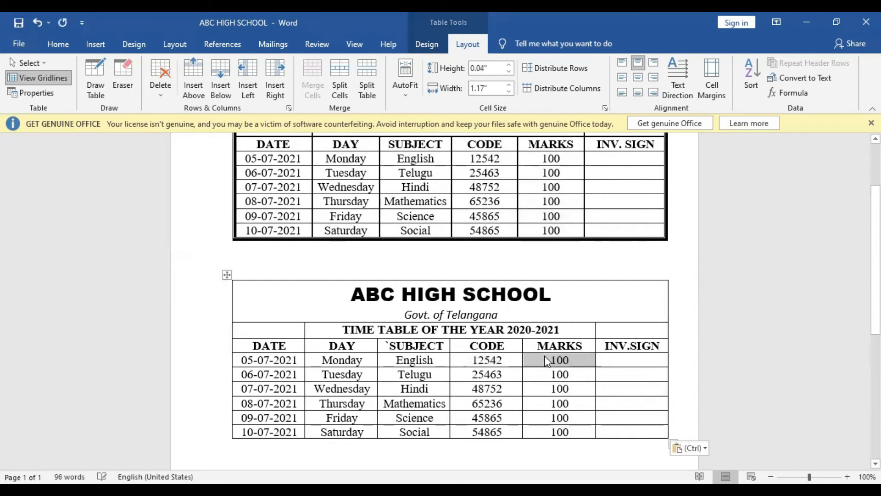
pyautogui.click(525, 374)
pyautogui.click(358, 375)
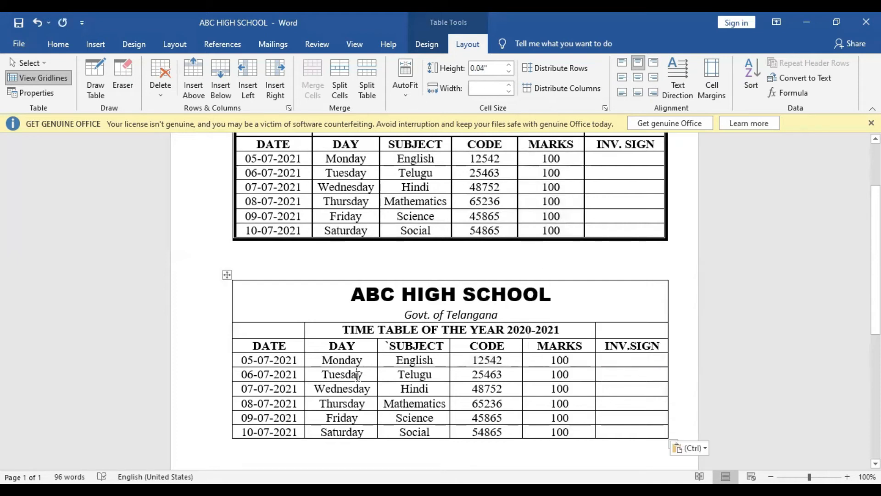
# - Paint a 3 pt thick-thin double-line border along all four outer edges of the new table to match the upper timetable
pyautogui.scroll(1, 358, 376)
pyautogui.scroll(3, 357, 375)
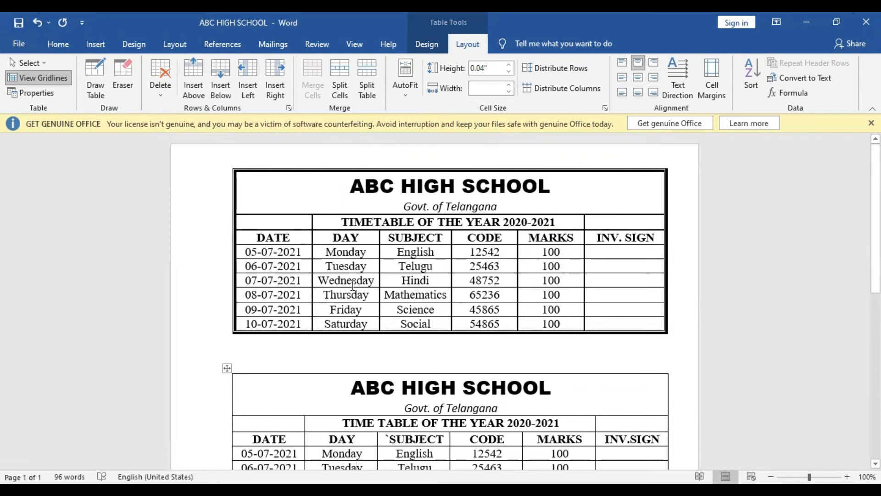
pyautogui.scroll(-1, 438, 390)
pyautogui.scroll(-1, 442, 288)
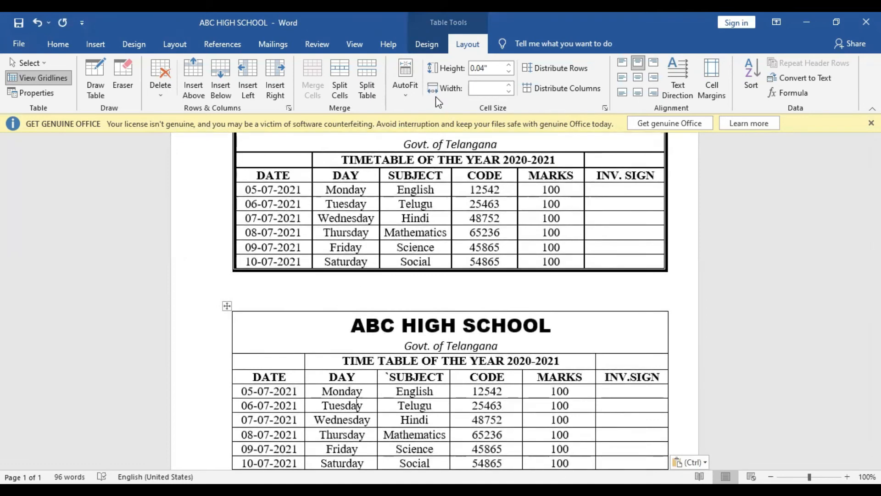
pyautogui.click(429, 44)
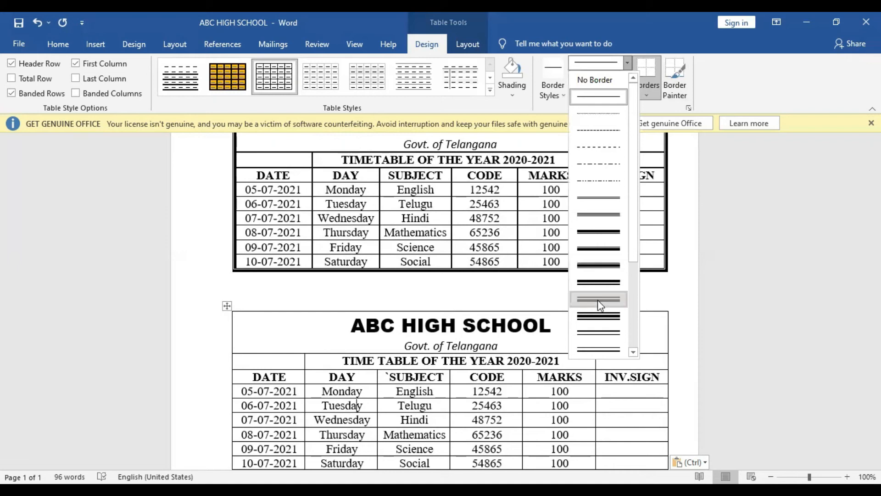
pyautogui.click(598, 300)
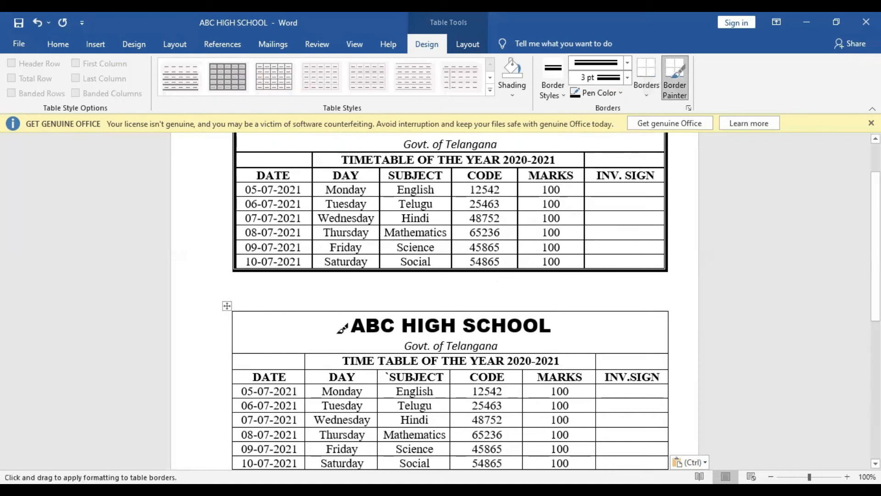
pyautogui.moveTo(235, 308); pyautogui.dragTo(668, 311)
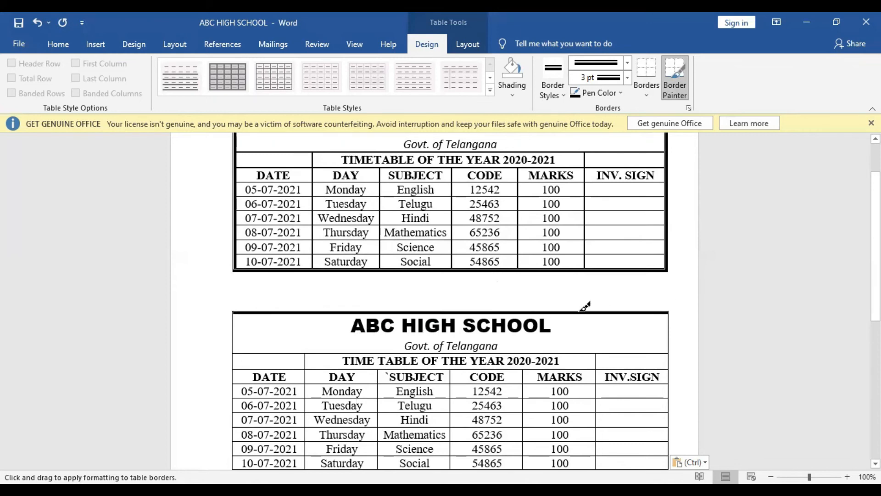
pyautogui.moveTo(239, 311)
pyautogui.mouseDown()
pyautogui.moveTo(241, 457)
pyautogui.moveTo(241, 393)
pyautogui.moveTo(545, 393)
pyautogui.mouseUp()
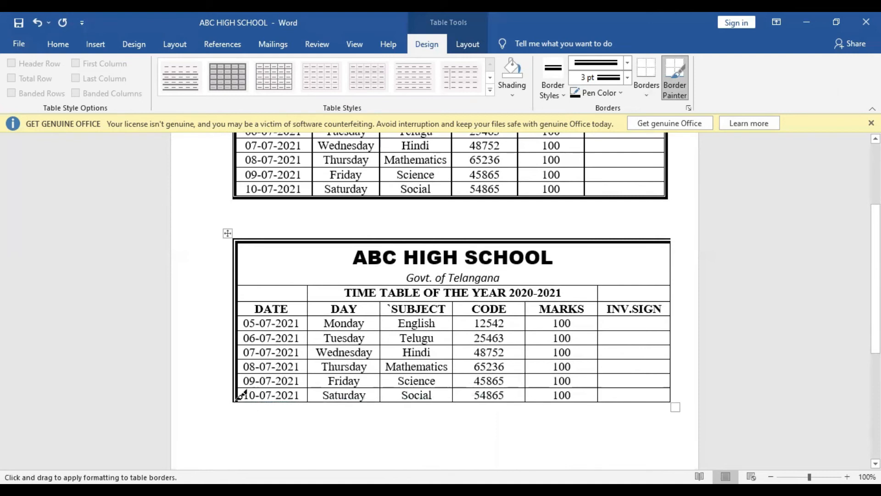
pyautogui.moveTo(240, 398)
pyautogui.mouseDown()
pyautogui.moveTo(650, 385)
pyautogui.moveTo(669, 388)
pyautogui.moveTo(673, 399)
pyautogui.moveTo(671, 239)
pyautogui.mouseUp()
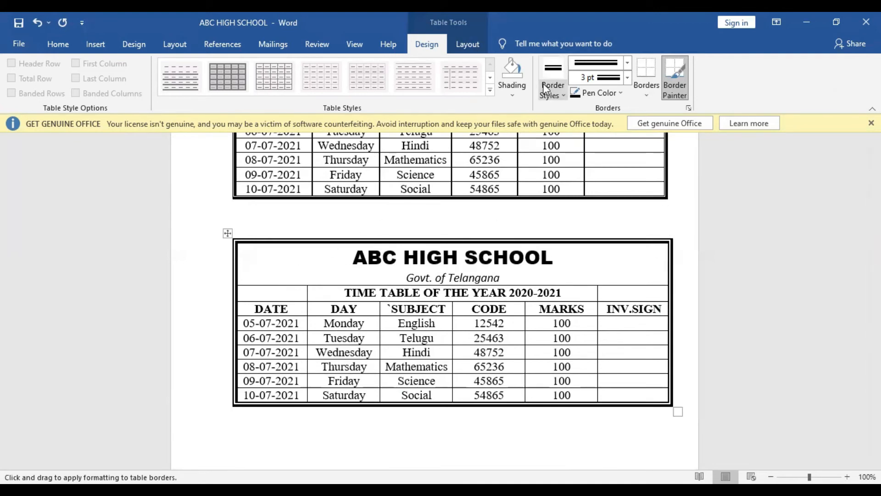
# - Paint a single solid 1 ½ pt line across the new table beneath the "Govt. of Telangana" heading row
pyautogui.click(537, 145)
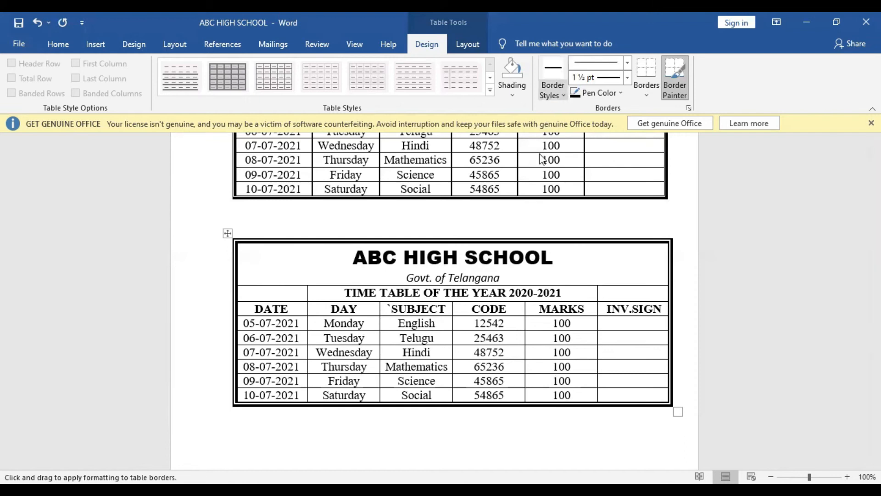
pyautogui.click(553, 90)
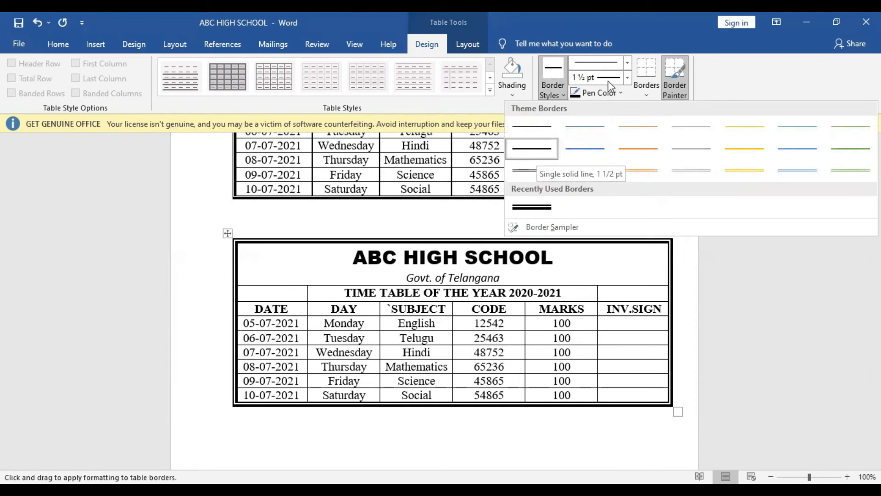
pyautogui.click(603, 265)
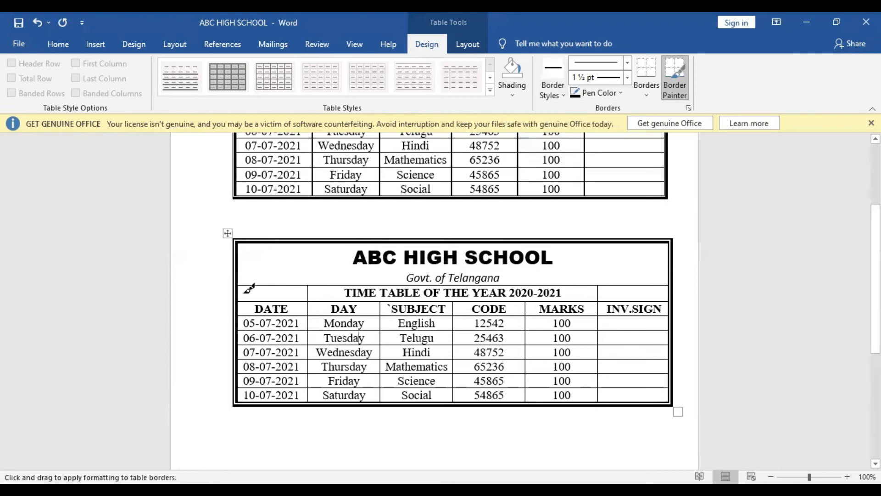
pyautogui.moveTo(244, 279)
pyautogui.mouseDown()
pyautogui.moveTo(611, 275)
pyautogui.moveTo(605, 283)
pyautogui.mouseUp()
pyautogui.click(609, 284)
# - Paint the 1 ½ pt solid line along all five vertical column dividers of the new table, undoing stray strokes
pyautogui.moveTo(599, 286); pyautogui.dragTo(600, 403)
pyautogui.hotkey('ctrl', 'z')
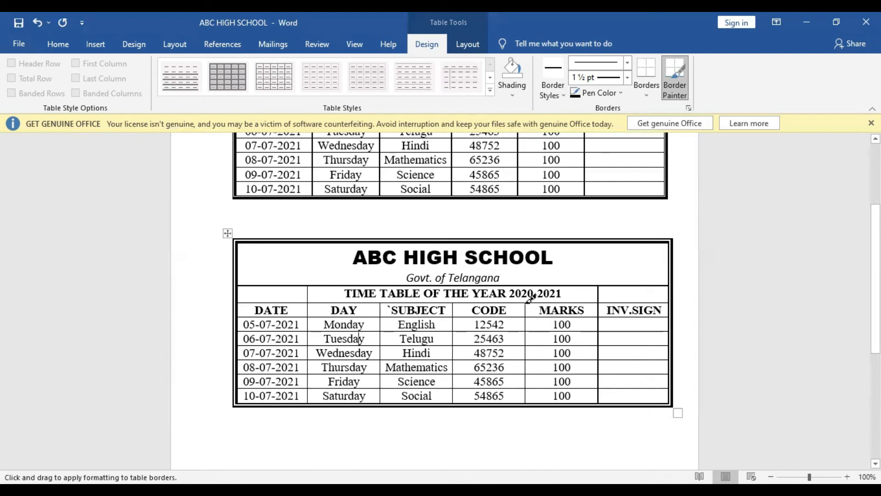
pyautogui.moveTo(526, 304); pyautogui.dragTo(528, 396)
pyautogui.hotkey('ctrl', 'z')
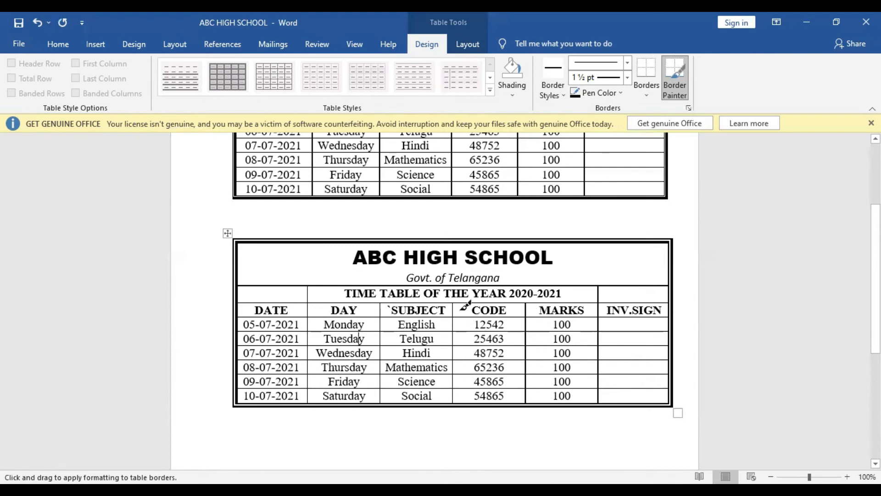
pyautogui.moveTo(453, 302); pyautogui.dragTo(463, 393)
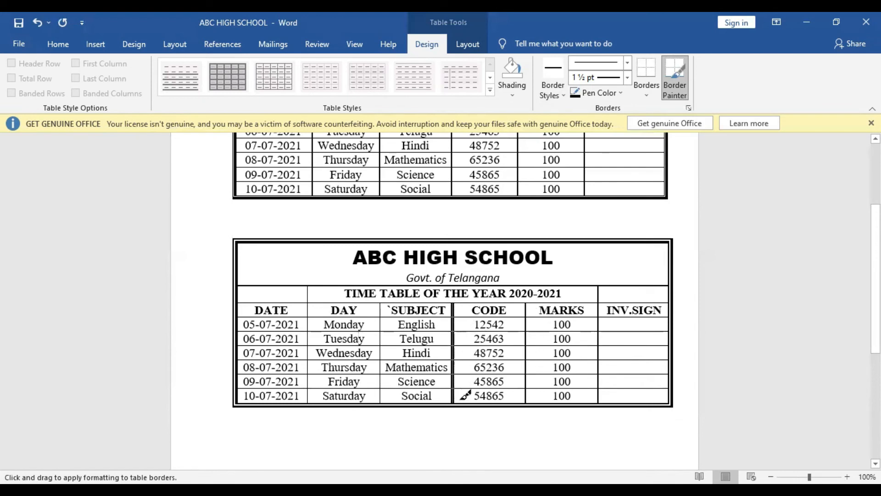
pyautogui.hotkey('ctrl', 'z')
pyautogui.moveTo(384, 296); pyautogui.dragTo(388, 398)
pyautogui.hotkey('ctrl', 'z')
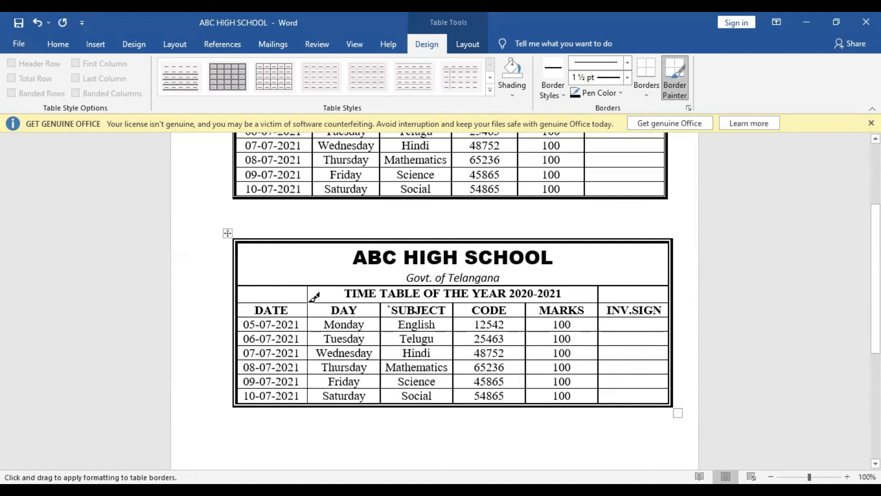
pyautogui.moveTo(310, 281); pyautogui.dragTo(309, 395)
pyautogui.hotkey('ctrl', 'z')
# - Paint the 1 ½ pt line beneath the new table's "TIME TABLE OF THE YEAR 2020-2021" row and stop border painting
pyautogui.moveTo(239, 301)
pyautogui.mouseDown()
pyautogui.moveTo(366, 281)
pyautogui.moveTo(597, 293)
pyautogui.mouseUp()
pyautogui.scroll(1, 655, 307)
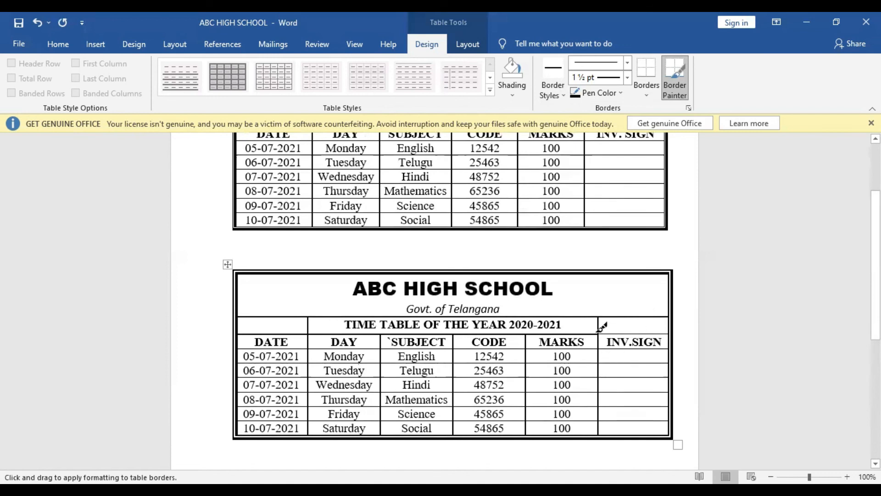
pyautogui.click(614, 335)
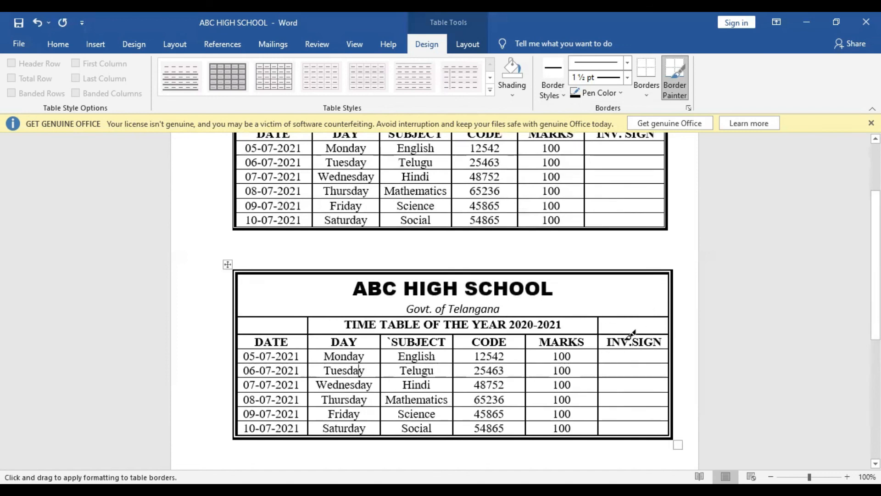
pyautogui.scroll(3, 416, 315)
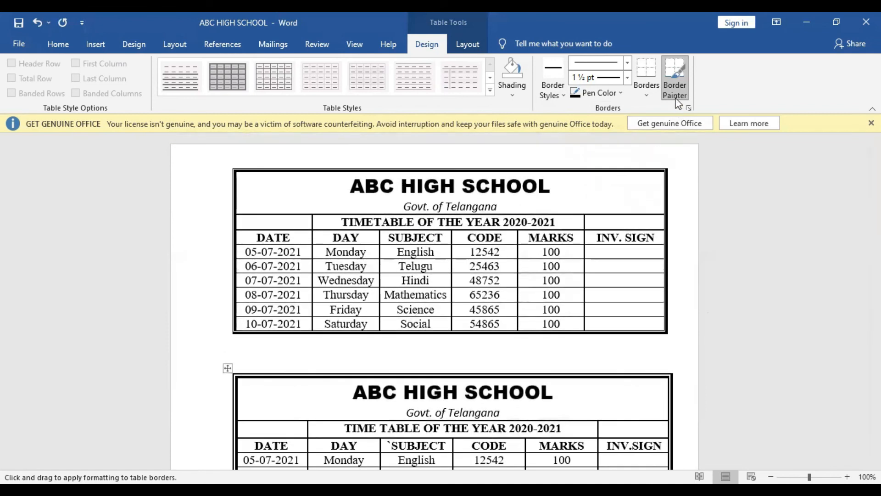
pyautogui.press('Escape')
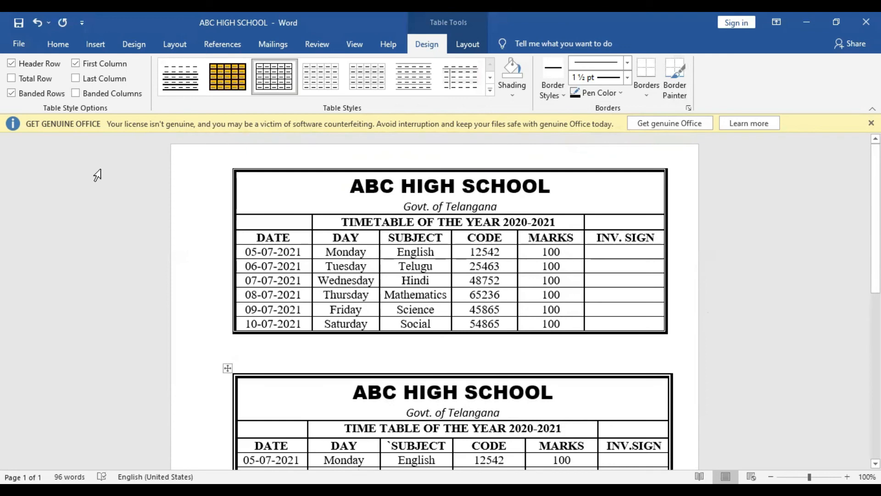
# - Examine the page in print preview to compare the position and width of the two timetables
pyautogui.hotkey('ctrl', 'p')
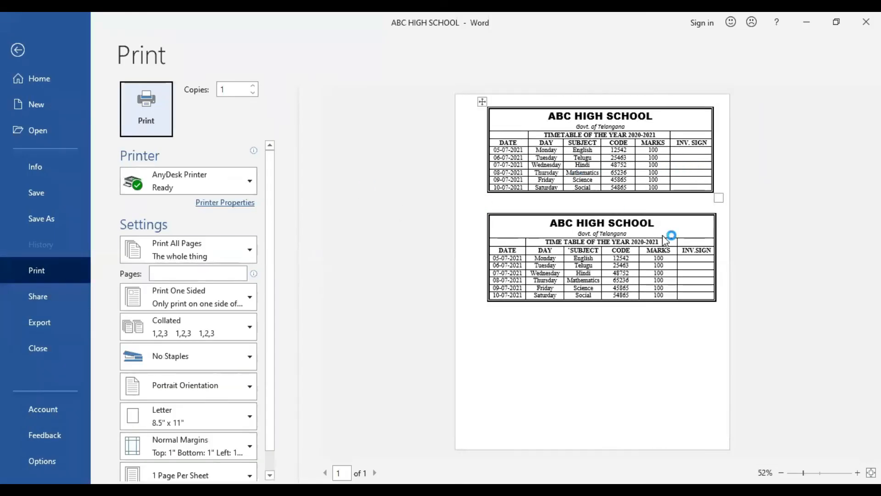
pyautogui.click(609, 224)
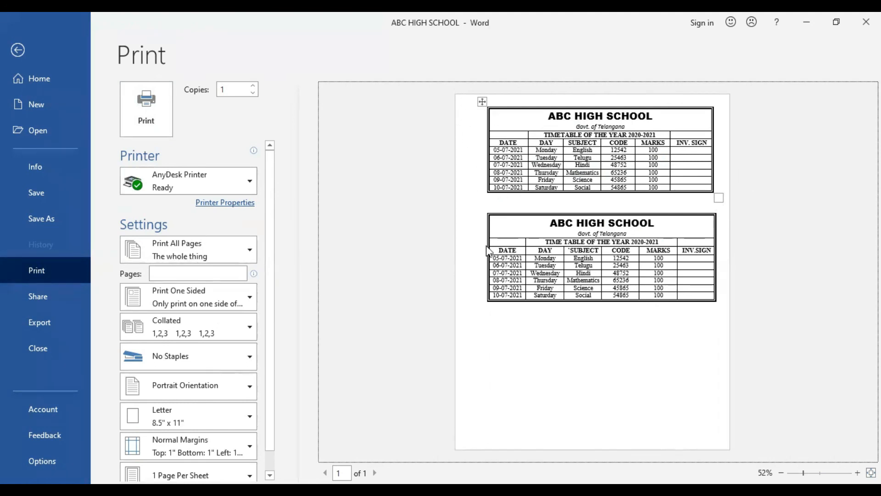
pyautogui.press('Escape')
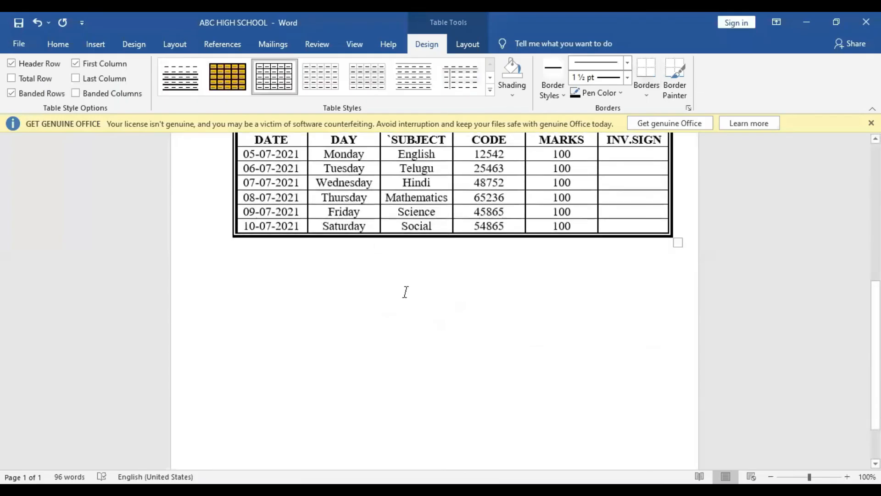
# - Nudge the upper timetable slightly down the page and narrow both timetables to nearly equal widths
pyautogui.scroll(5, 405, 291)
pyautogui.click(260, 202)
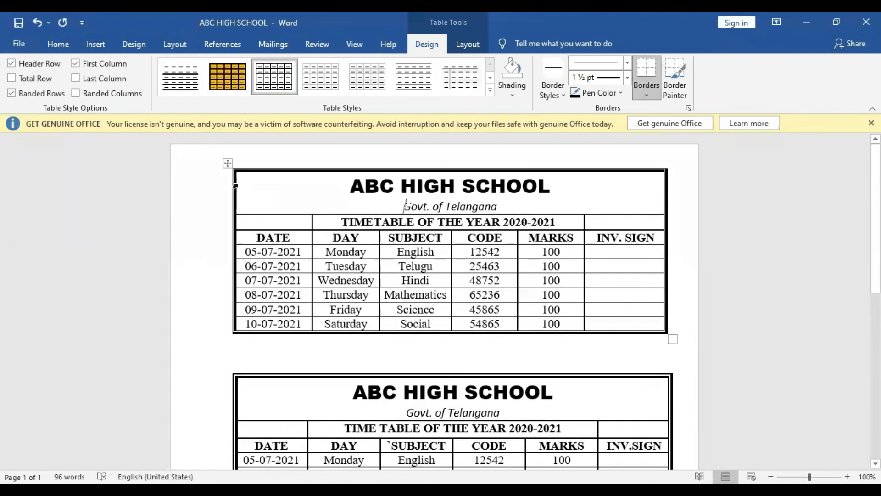
pyautogui.moveTo(216, 164)
pyautogui.mouseDown()
pyautogui.moveTo(202, 160)
pyautogui.moveTo(220, 163)
pyautogui.moveTo(213, 168)
pyautogui.mouseUp()
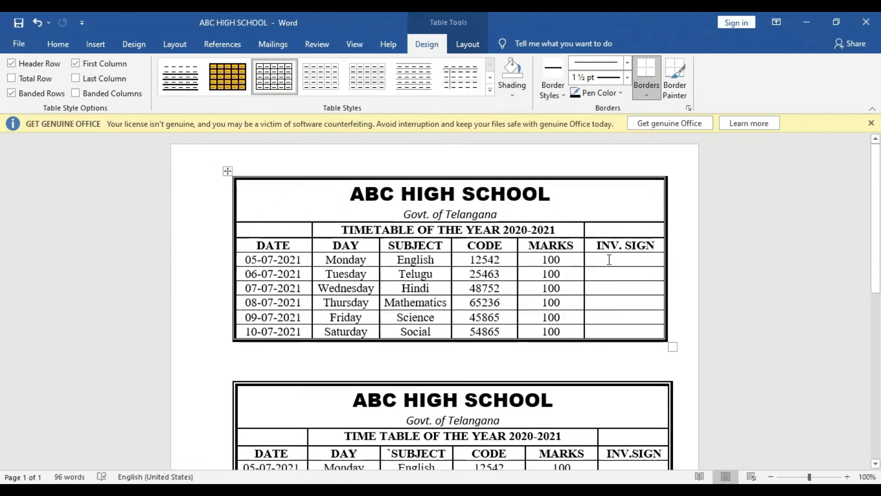
pyautogui.moveTo(671, 347); pyautogui.dragTo(660, 334)
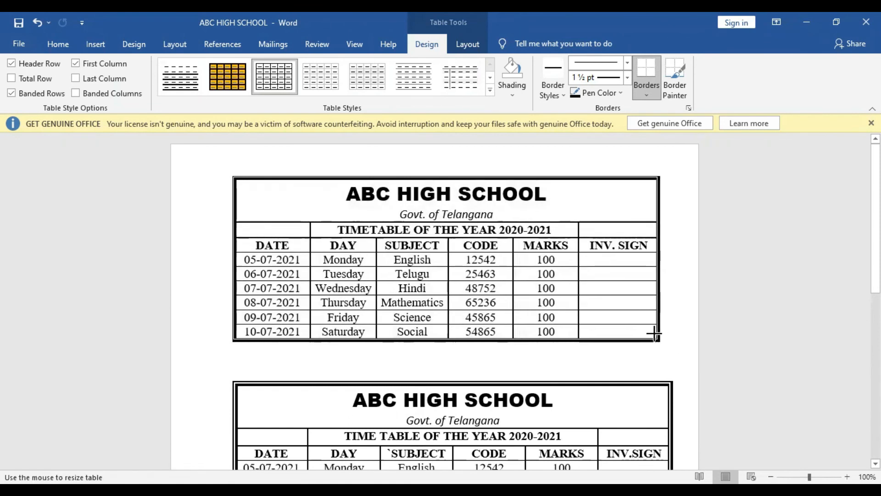
pyautogui.scroll(-4, 657, 419)
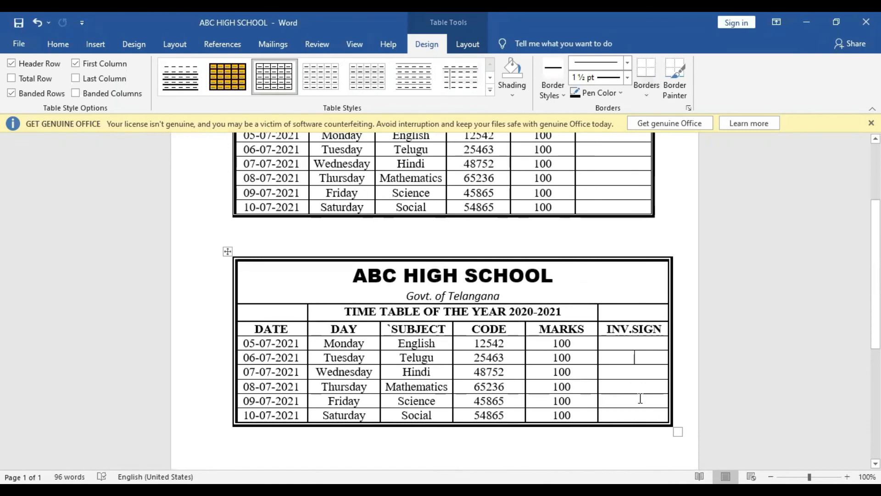
pyautogui.moveTo(678, 430); pyautogui.dragTo(656, 418)
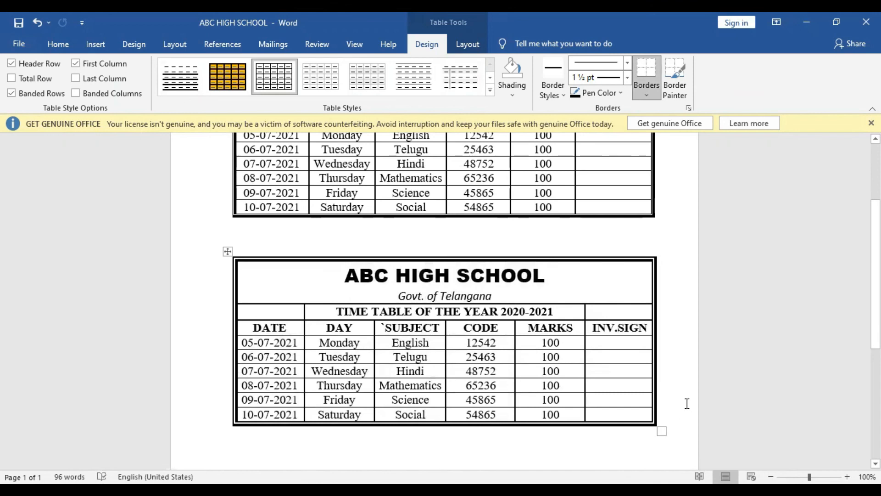
# - Review both resized timetables in print preview and in the document
pyautogui.hotkey('ctrl', 'p')
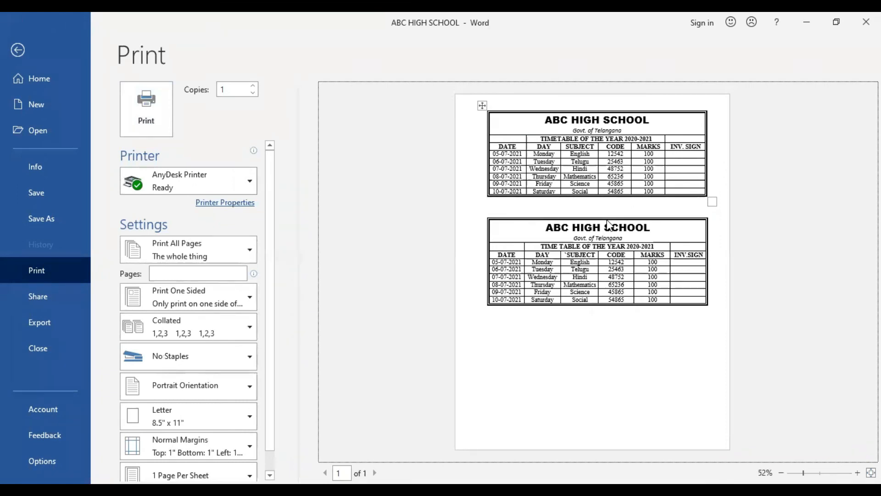
pyautogui.press('Escape')
pyautogui.scroll(3, 487, 281)
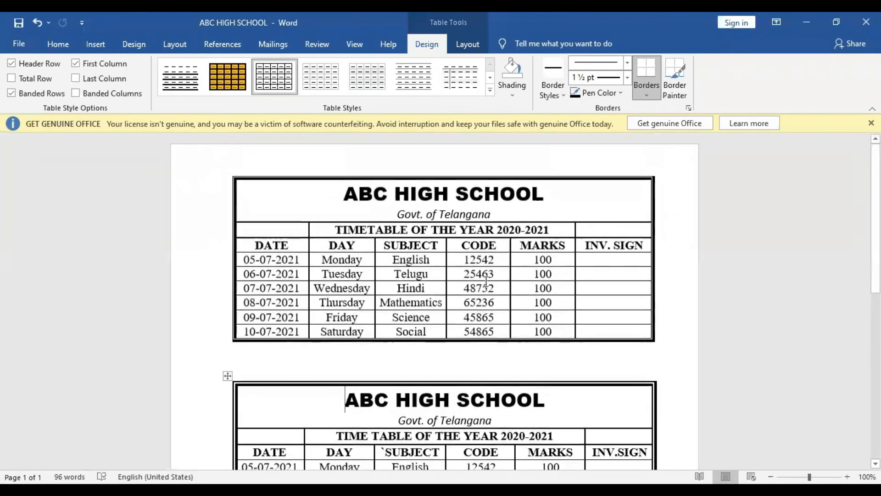
pyautogui.scroll(-3, 486, 281)
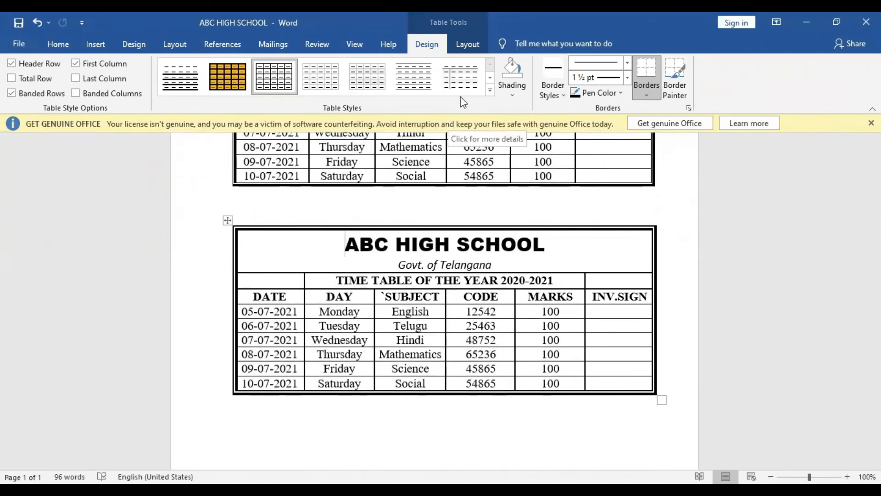
pyautogui.scroll(3, 485, 289)
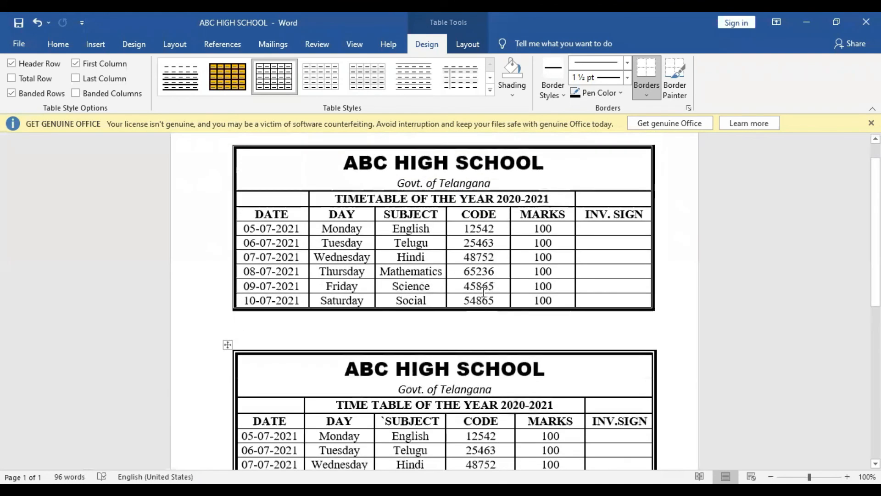